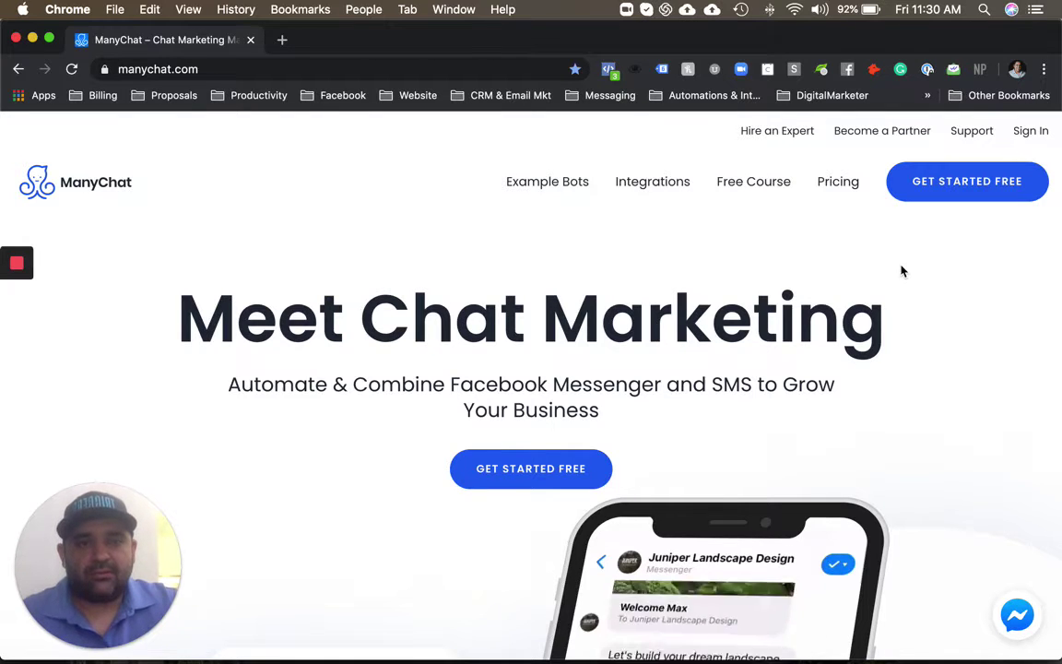
# Sign in to the ManyChat account from the website's home page.
pyautogui.click(1035, 134)
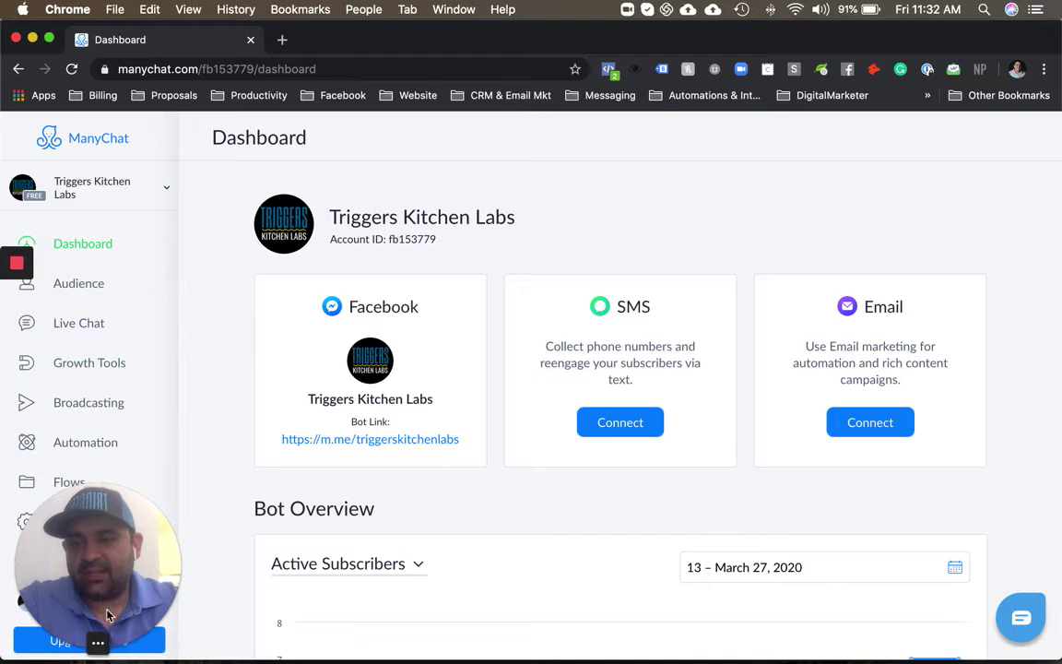
pyautogui.moveTo(104, 648)
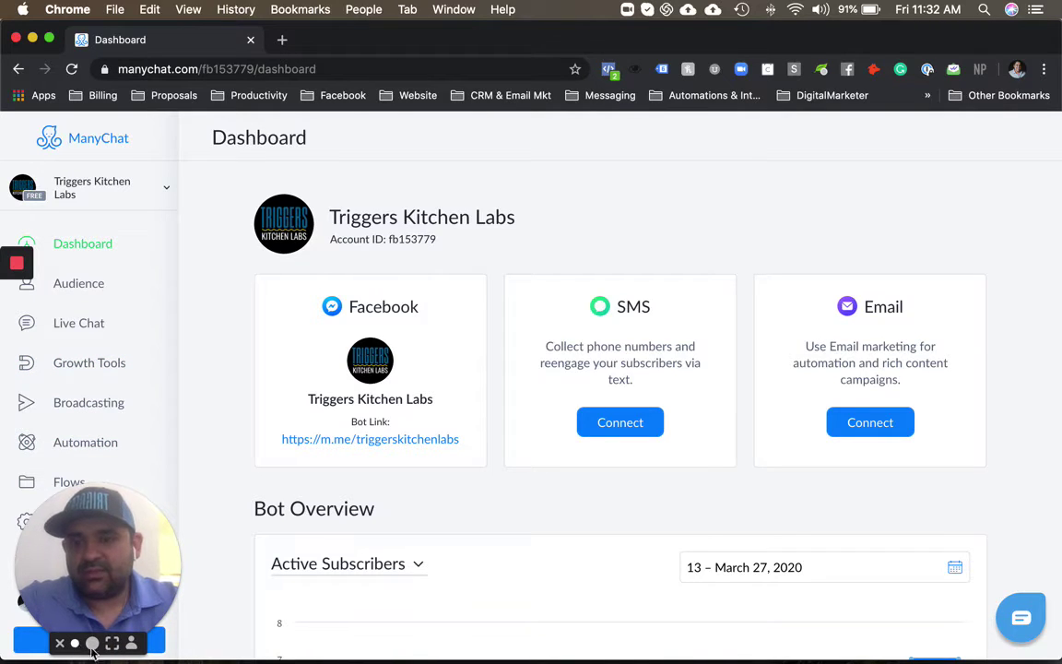
pyautogui.click(131, 644)
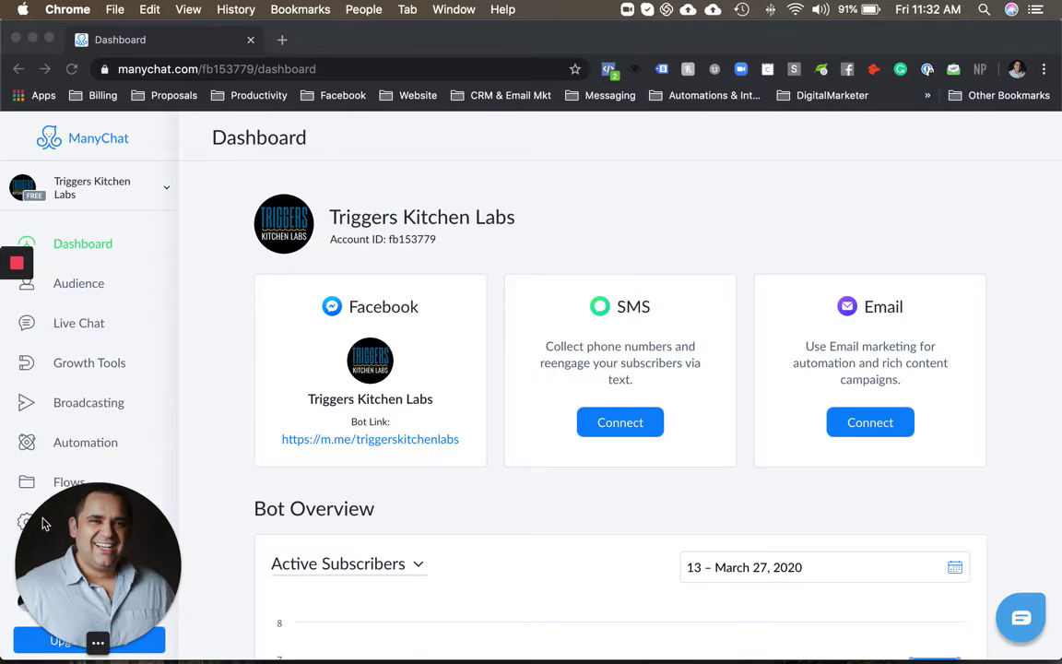
pyautogui.scroll(-2, 57, 442)
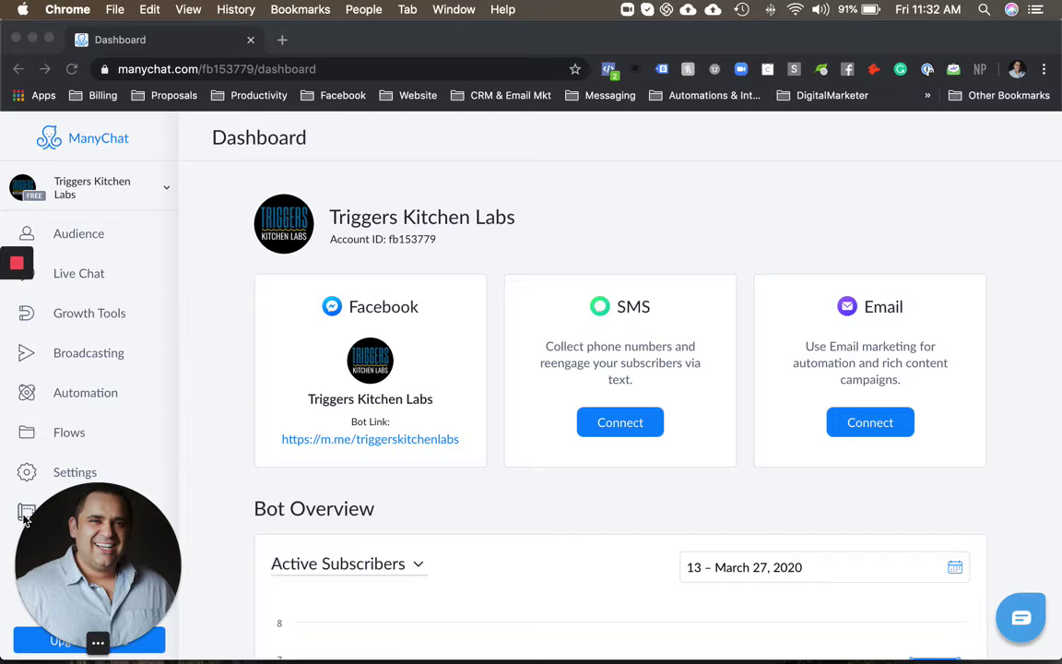
pyautogui.moveTo(99, 591)
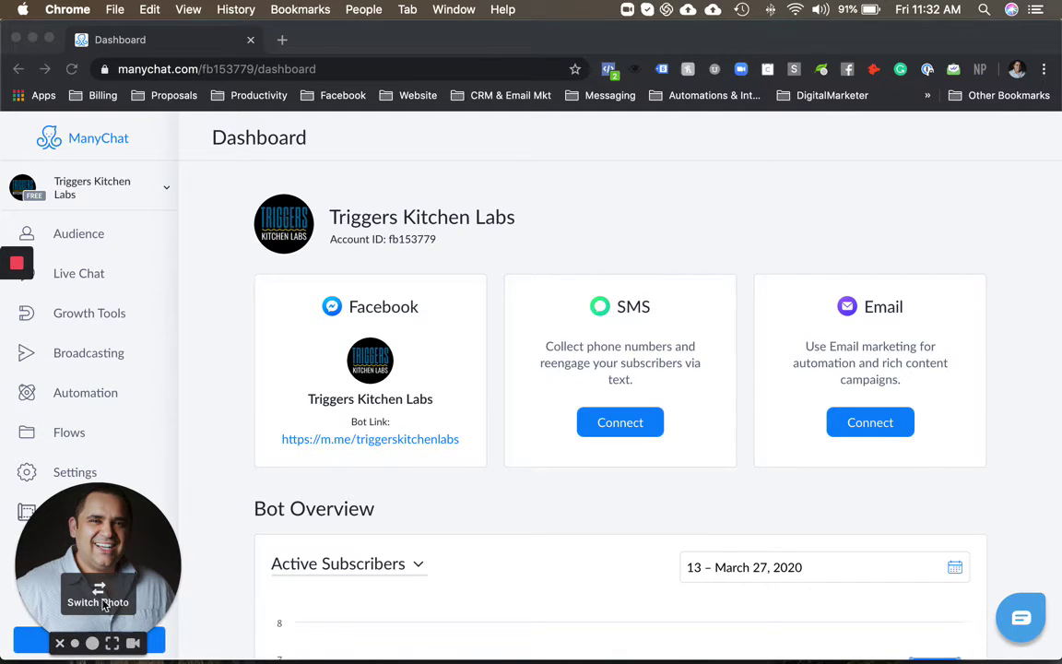
pyautogui.click(101, 604)
pyautogui.click(98, 603)
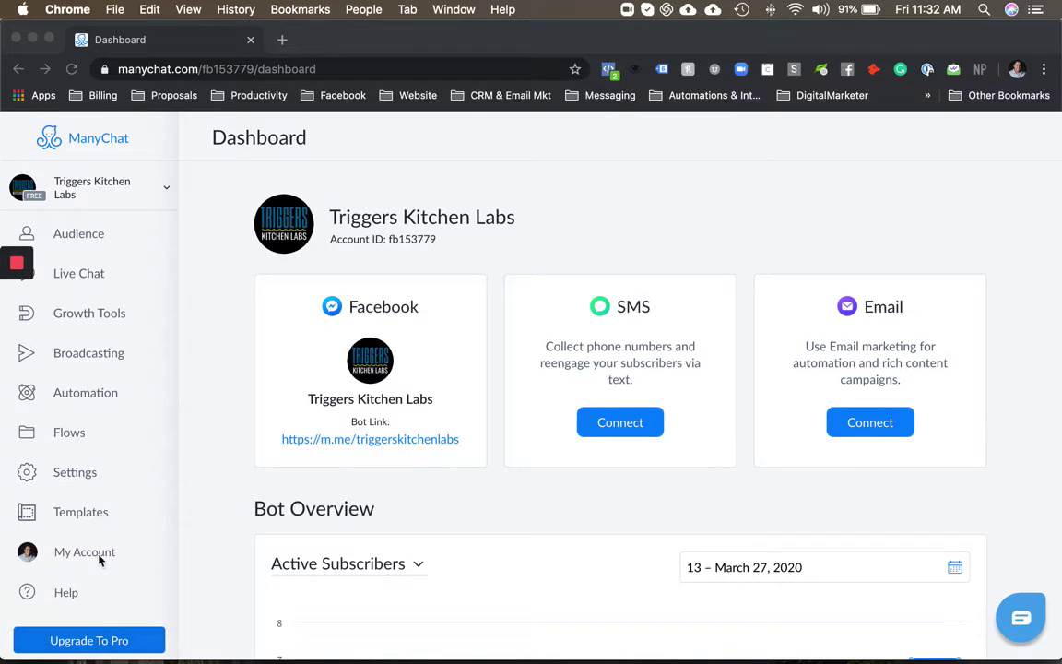
pyautogui.click(194, 500)
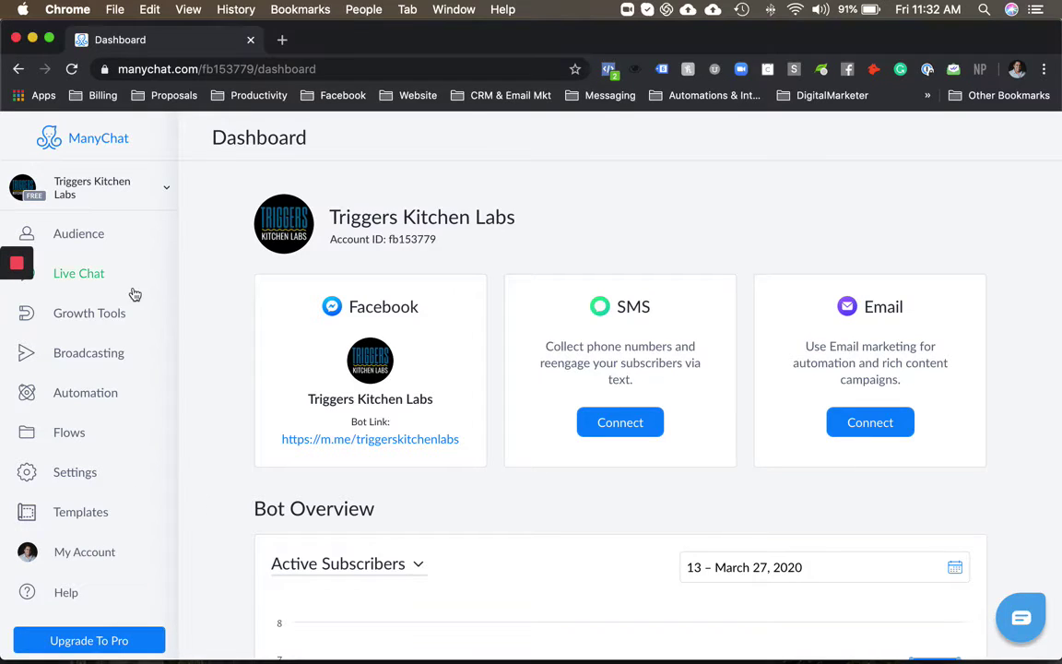
# Browse the featured templates and open the free version of the Restaurant general template for review.
pyautogui.click(72, 514)
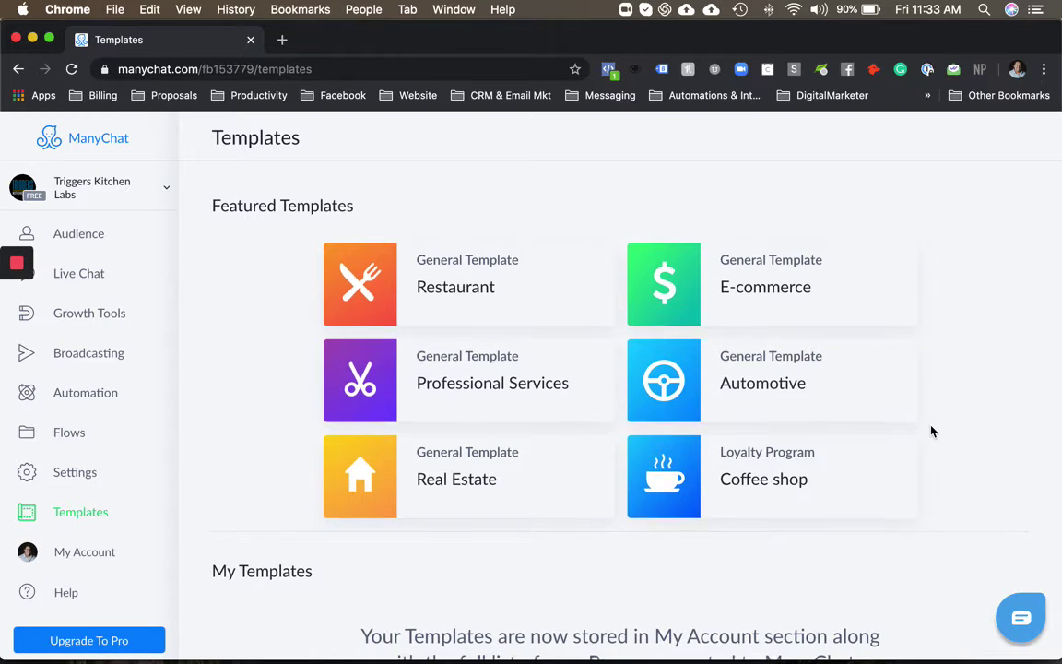
pyautogui.scroll(-2, 930, 431)
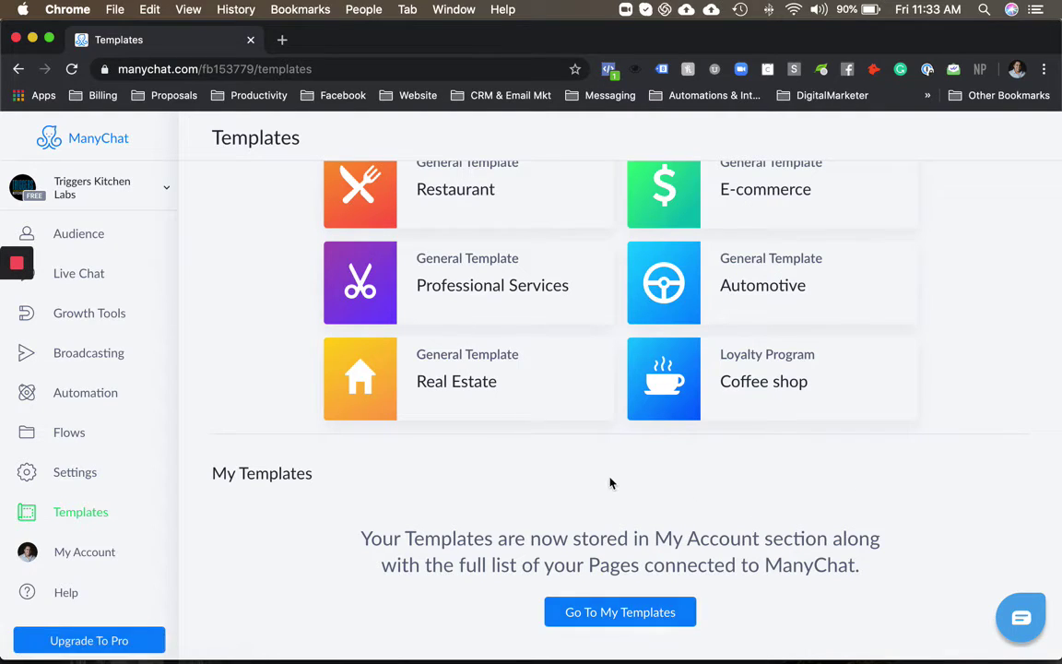
pyautogui.scroll(2, 609, 483)
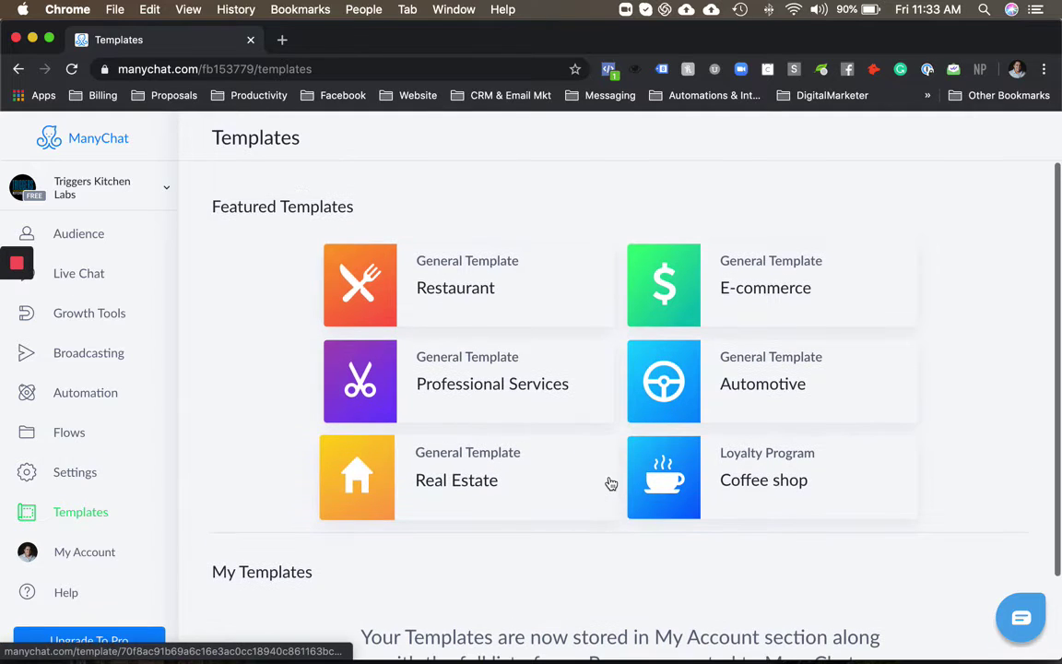
pyautogui.click(465, 288)
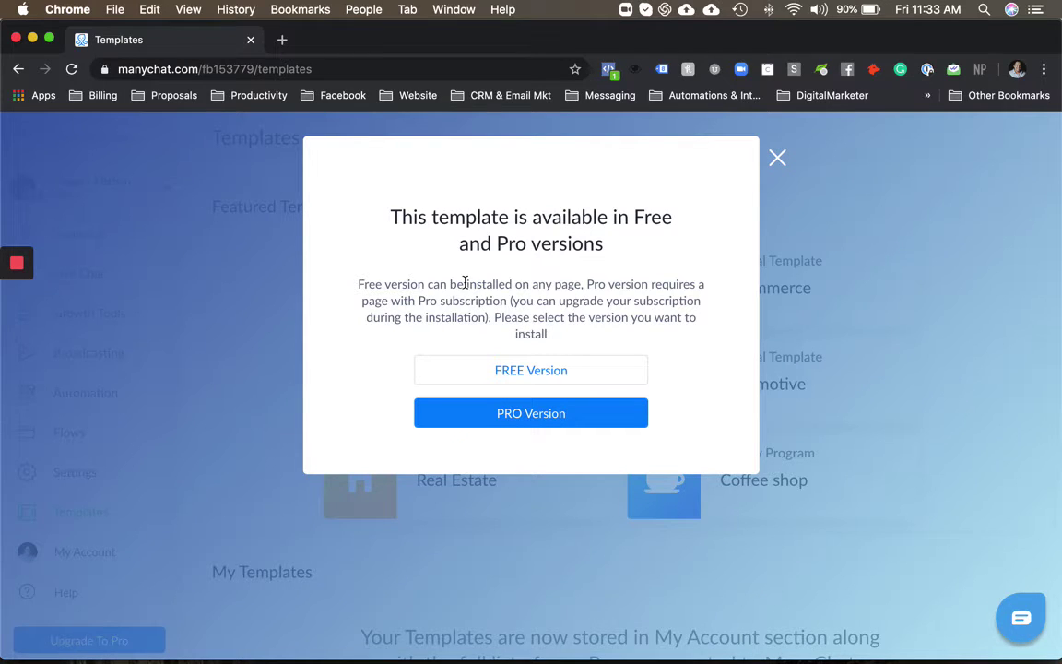
pyautogui.click(549, 373)
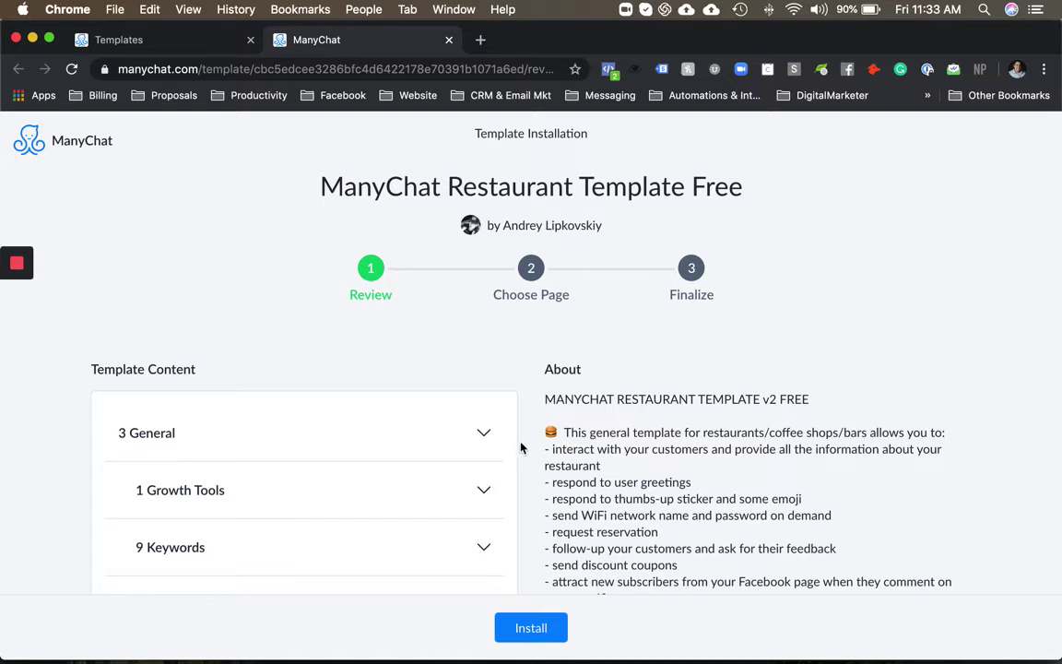
# Inspect the items of the General group in the Restaurant template's content list, and collapse the group again.
pyautogui.scroll(-3, 521, 448)
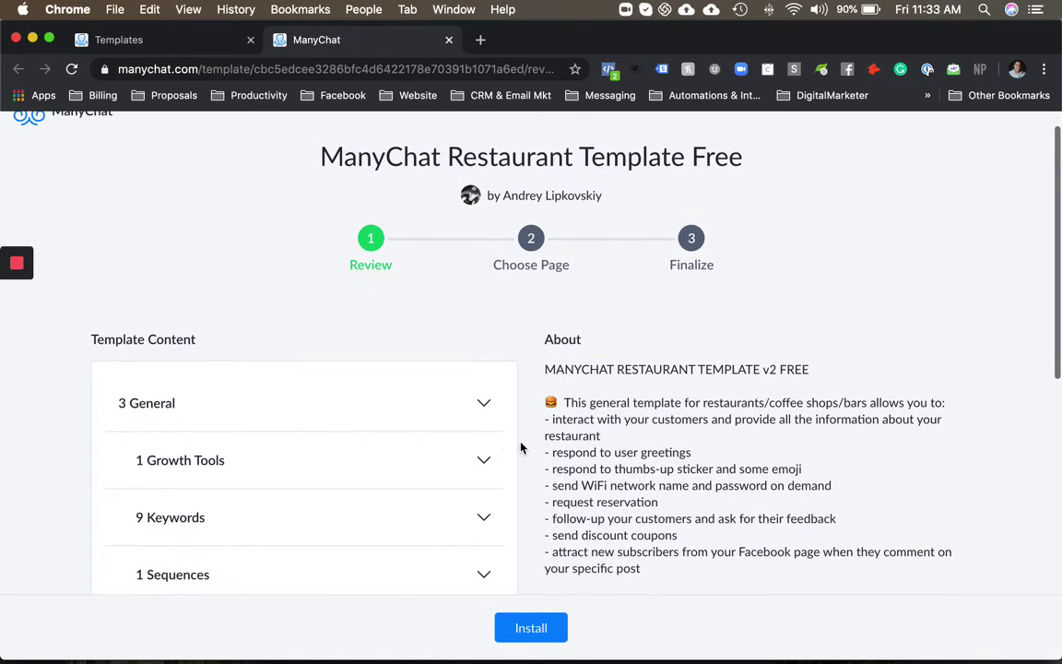
pyautogui.scroll(-3, 521, 448)
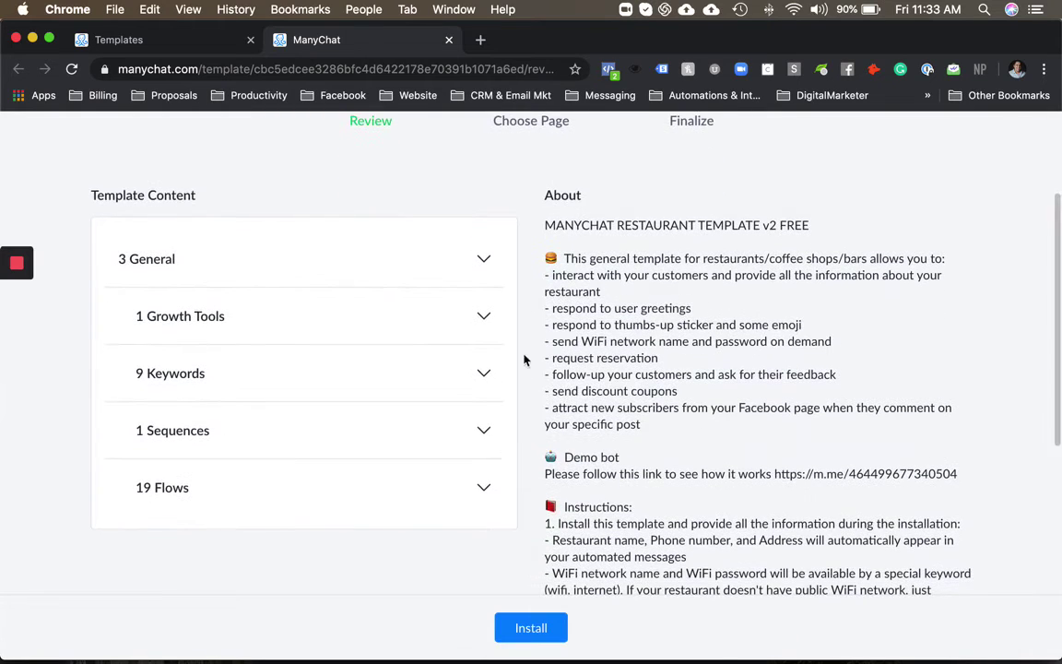
pyautogui.click(485, 262)
pyautogui.scroll(-1, 485, 261)
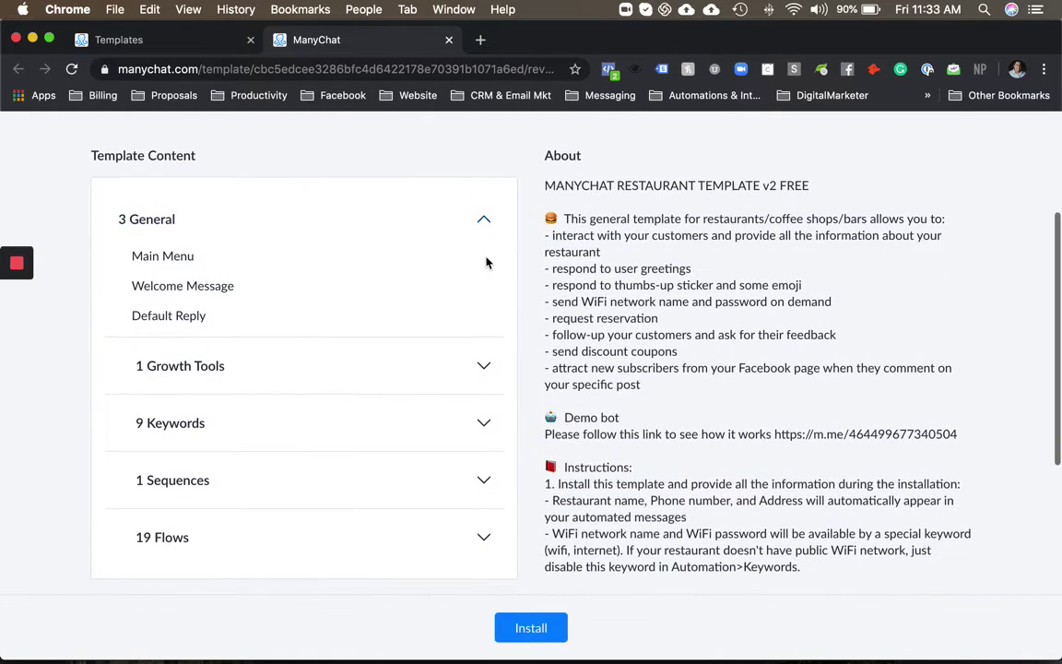
pyautogui.click(484, 224)
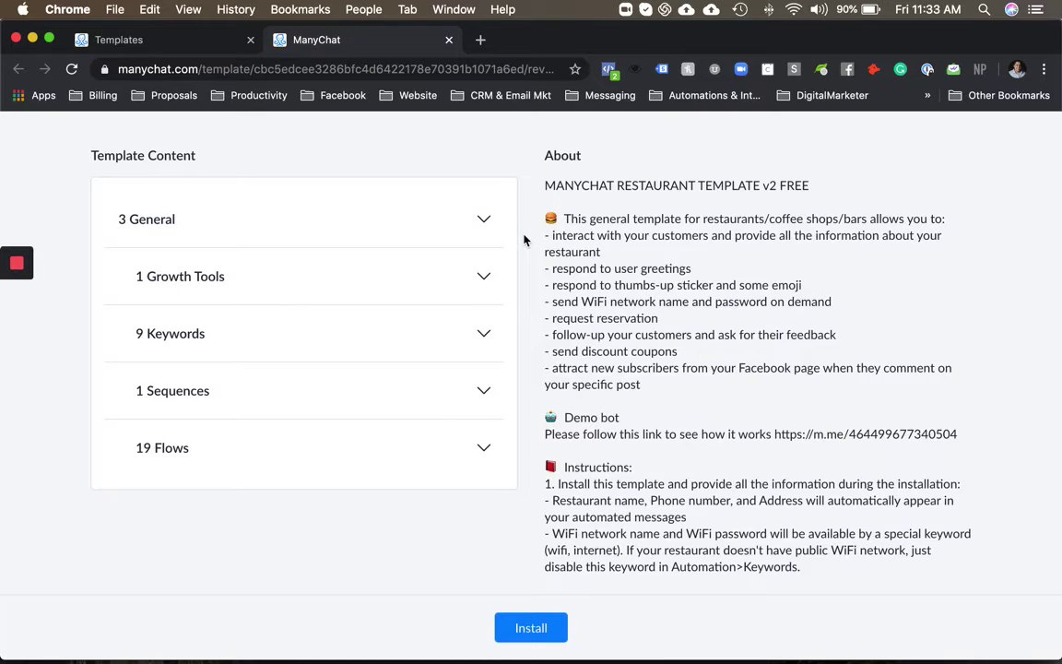
# Read the Restaurant template's About description and highlight its demo bot link.
pyautogui.scroll(1, 460, 230)
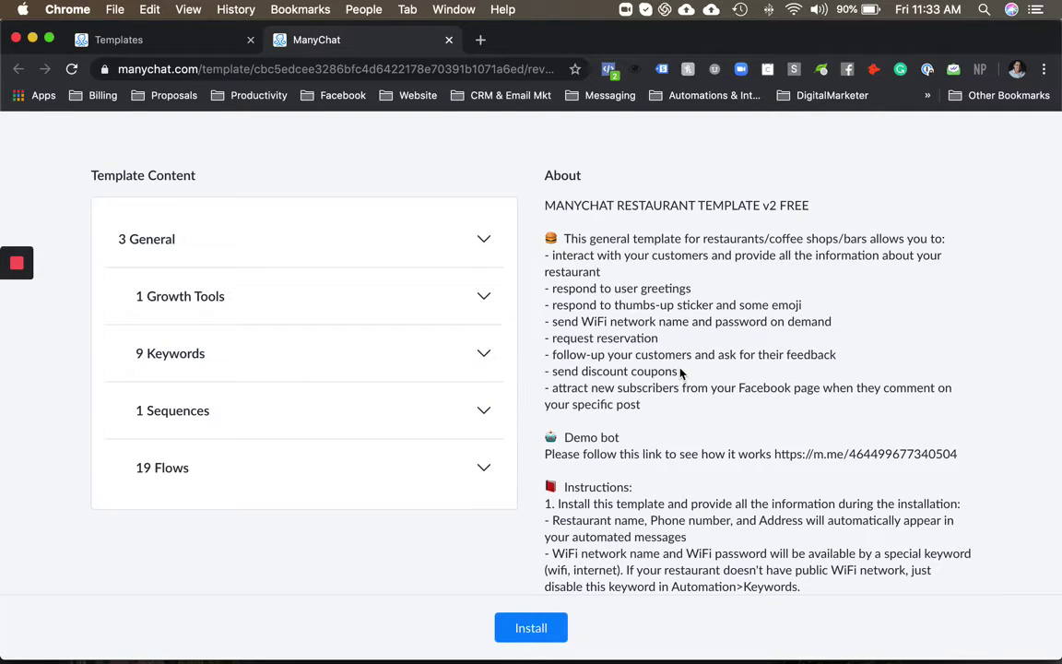
pyautogui.scroll(-1, 692, 339)
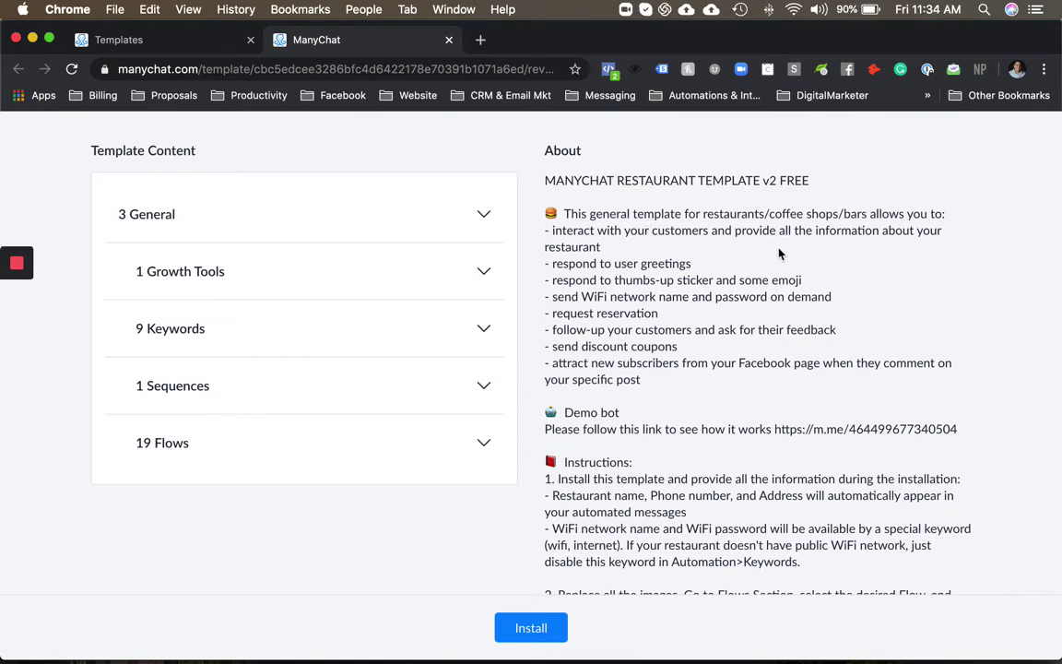
pyautogui.scroll(-1, 779, 253)
pyautogui.scroll(-2, 779, 254)
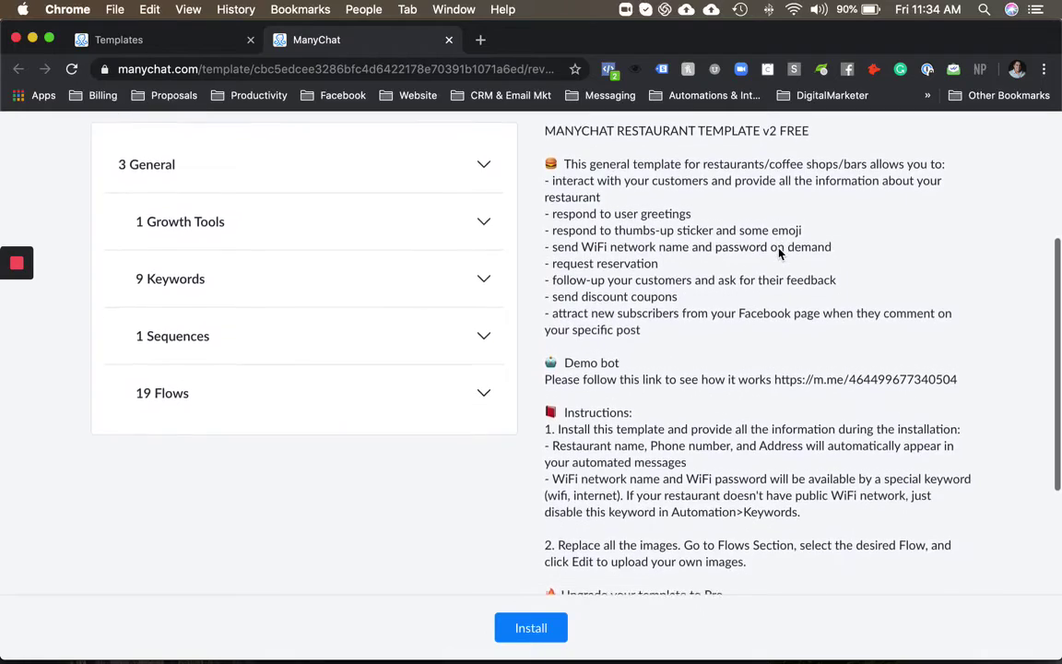
pyautogui.scroll(-1, 779, 253)
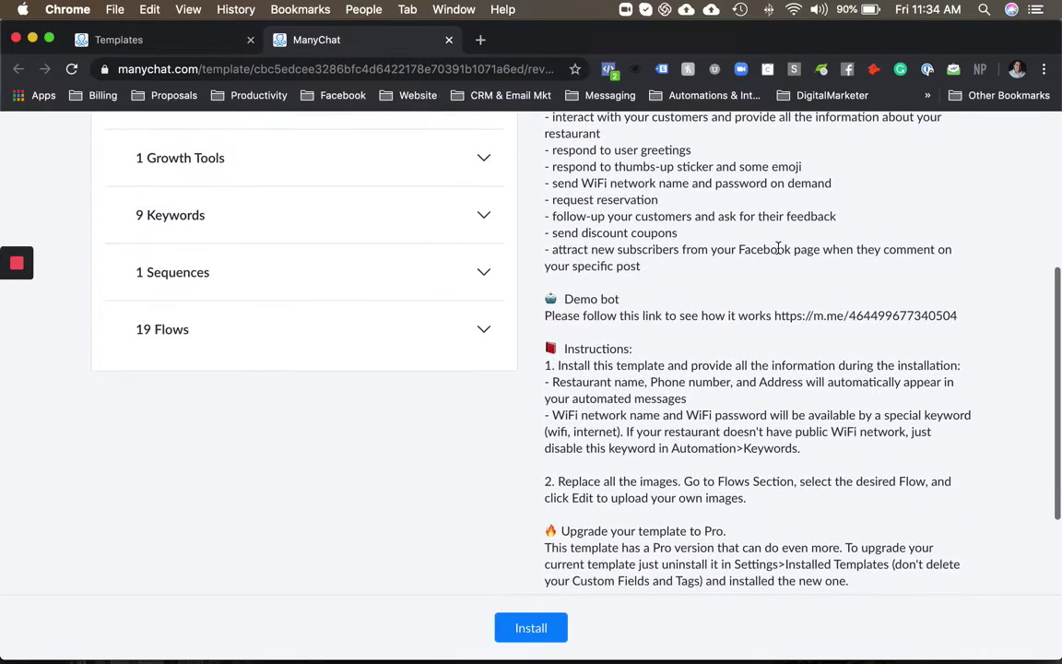
pyautogui.scroll(-1, 778, 248)
pyautogui.scroll(-1, 778, 248)
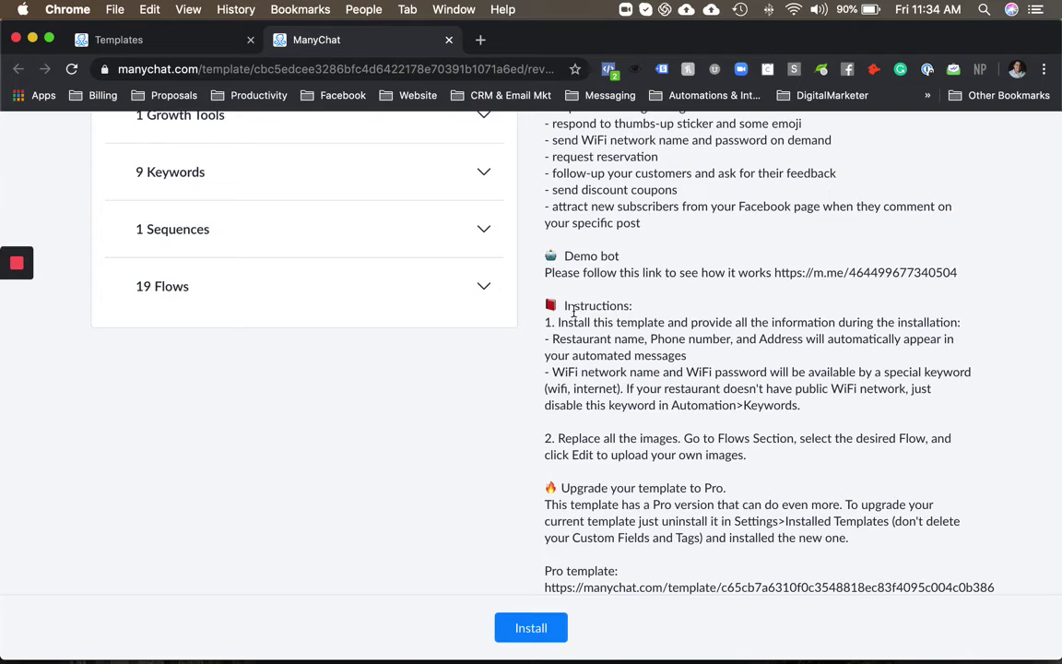
pyautogui.moveTo(773, 273); pyautogui.dragTo(957, 273)
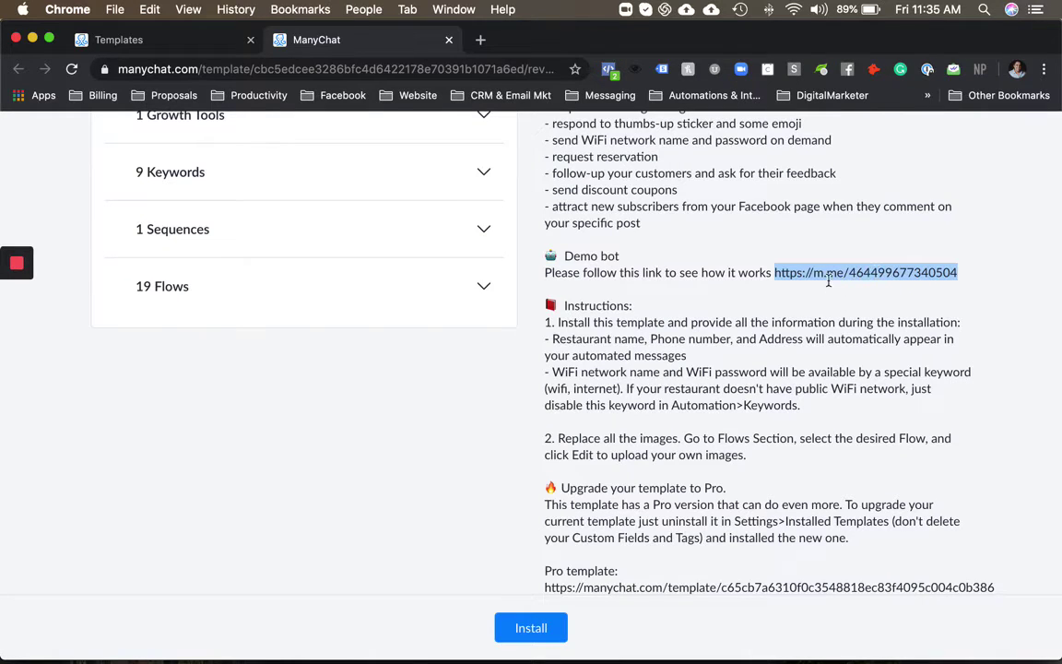
# Examine the template's installation instructions and the notes on upgrading to the Pro version.
pyautogui.scroll(3, 765, 279)
pyautogui.scroll(2, 828, 286)
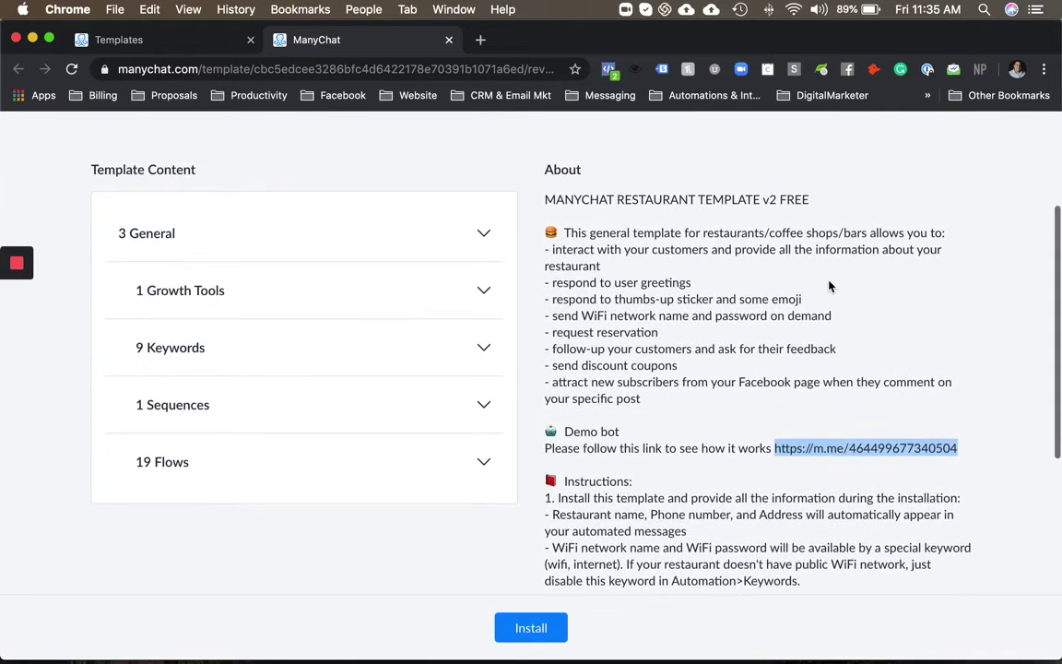
pyautogui.scroll(-2, 738, 351)
pyautogui.scroll(-1, 700, 350)
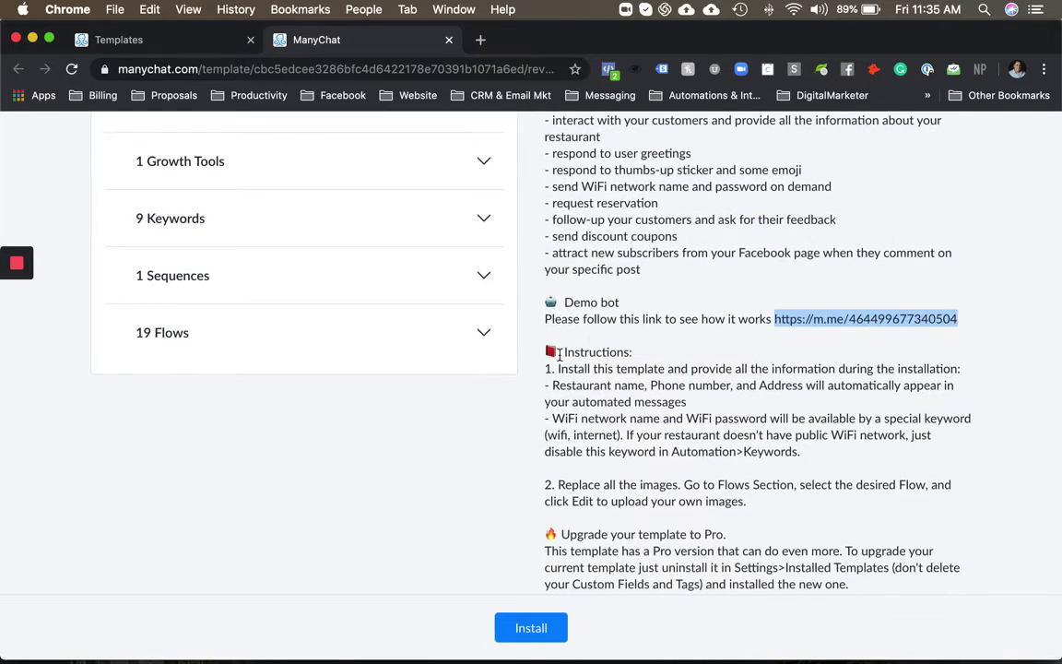
pyautogui.scroll(-3, 633, 368)
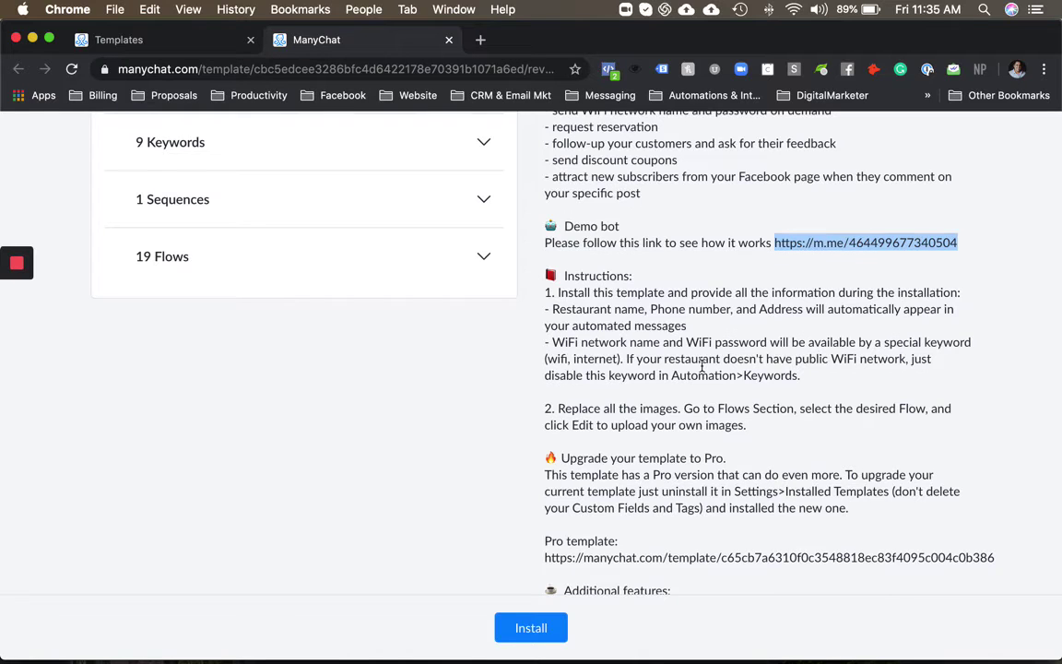
pyautogui.scroll(-2, 701, 366)
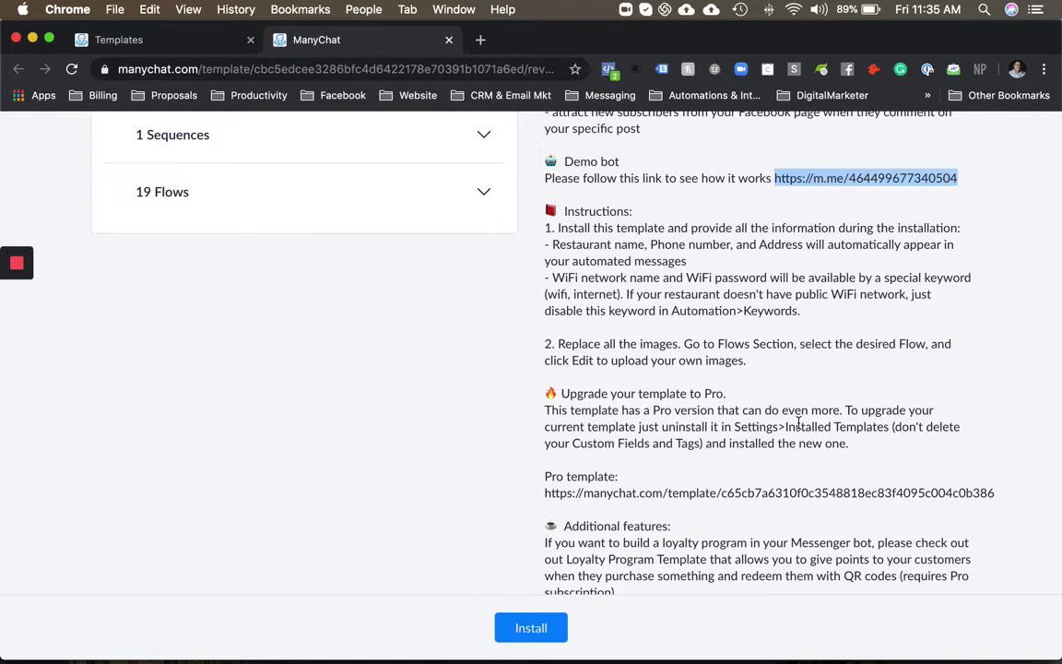
pyautogui.scroll(1, 798, 422)
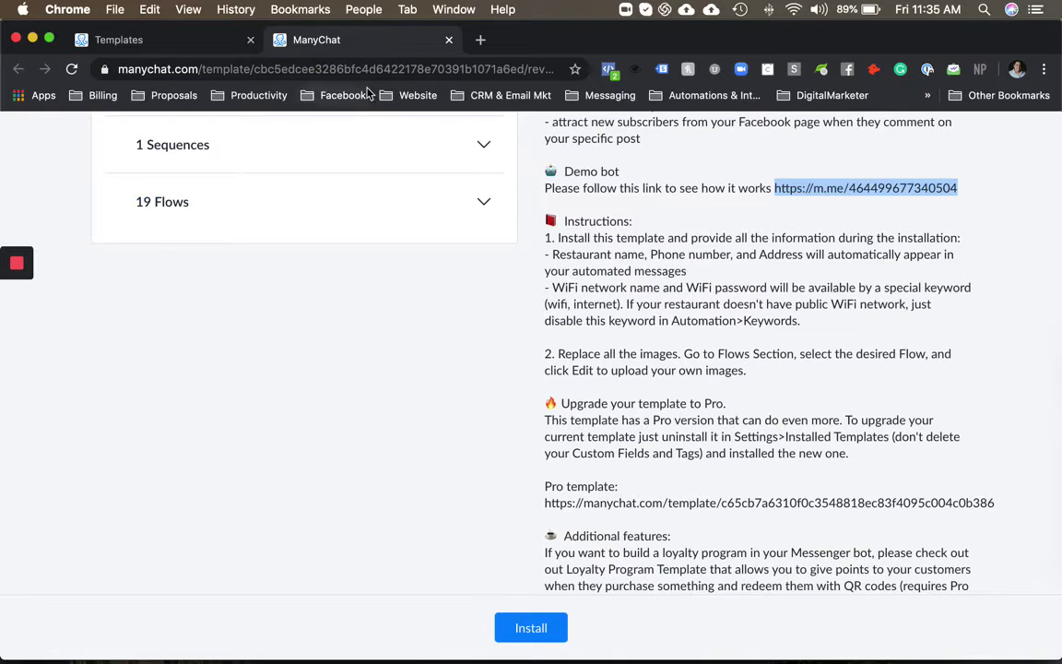
# Close the Restaurant template page and the version choice, and open the Installed Templates list in the bot settings.
pyautogui.click(449, 40)
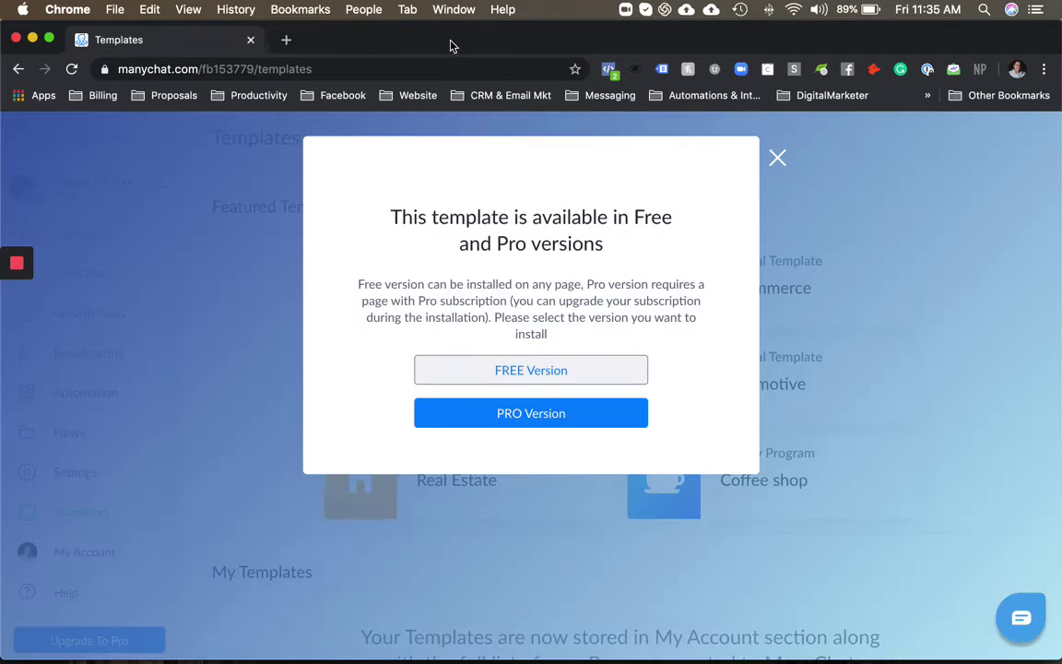
pyautogui.click(778, 161)
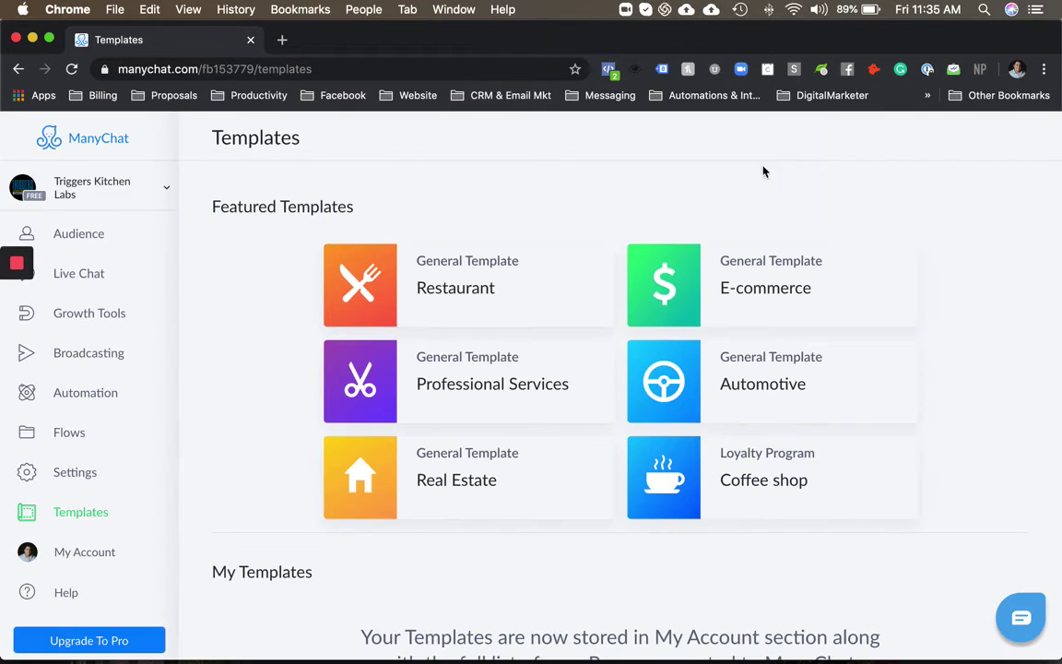
pyautogui.click(74, 474)
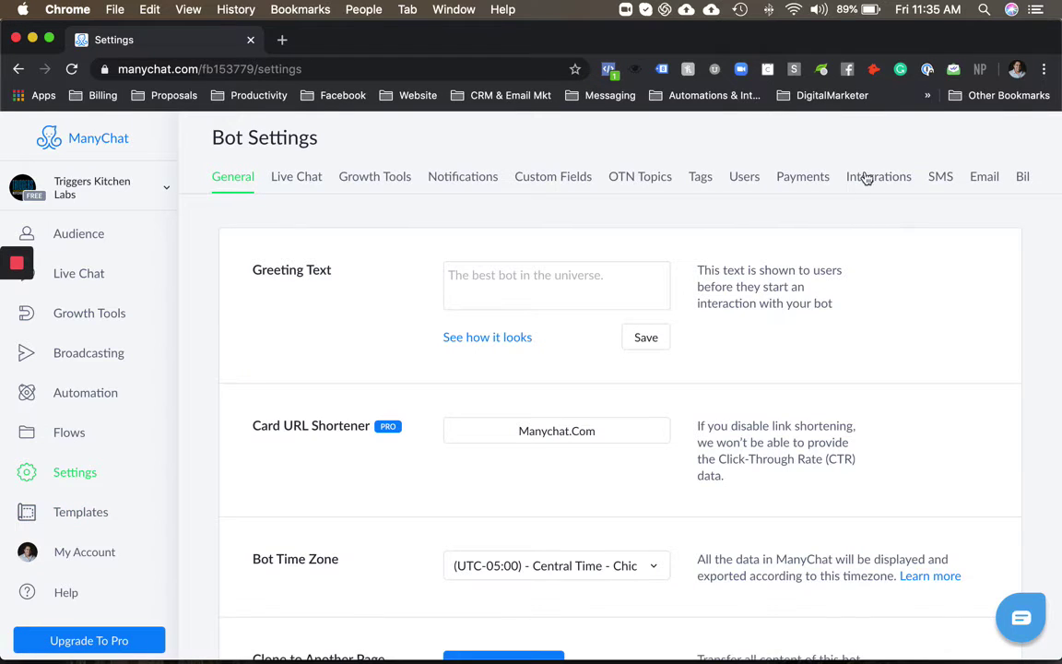
pyautogui.hscroll(5, 864, 175)
pyautogui.click(919, 177)
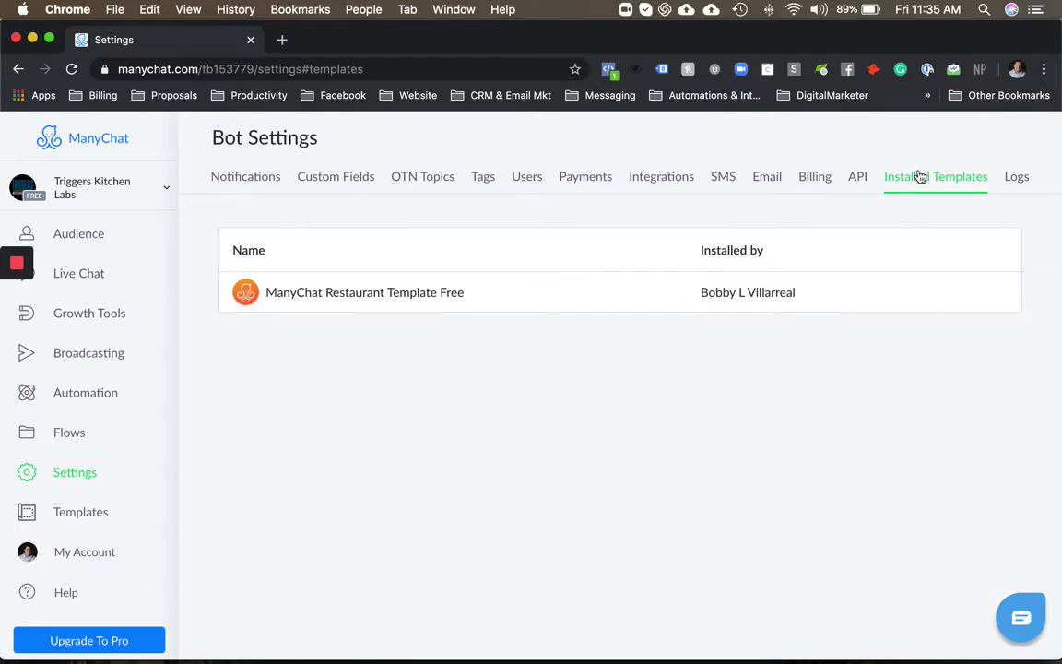
# Open the installed ManyChat Restaurant Template Free, check its Uninstall option without using it, and return to the installed templates list.
pyautogui.click(551, 296)
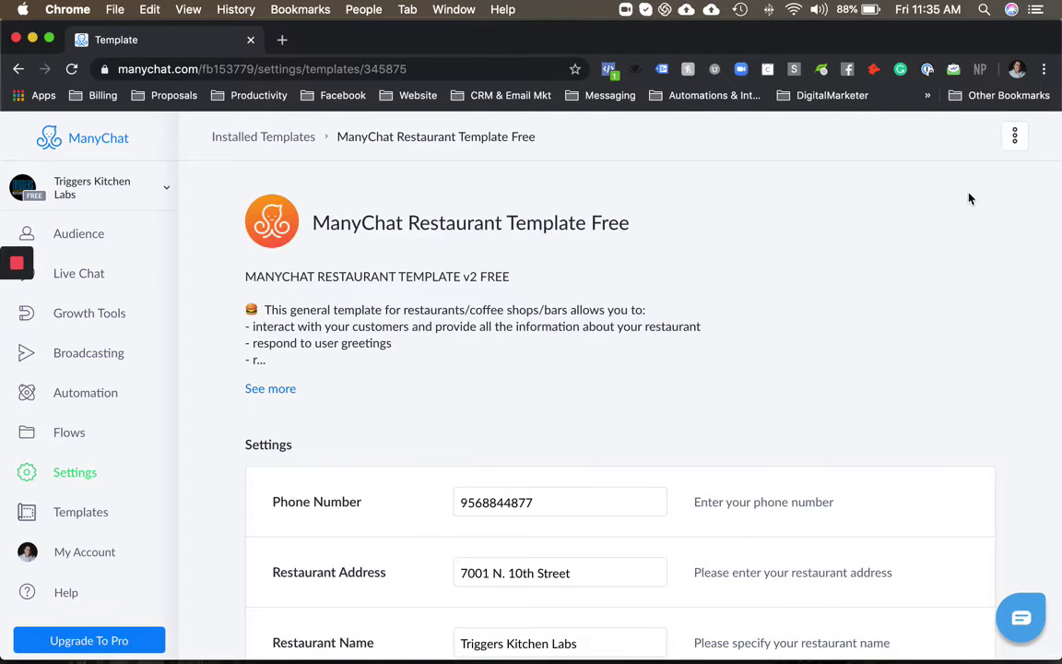
pyautogui.click(1014, 138)
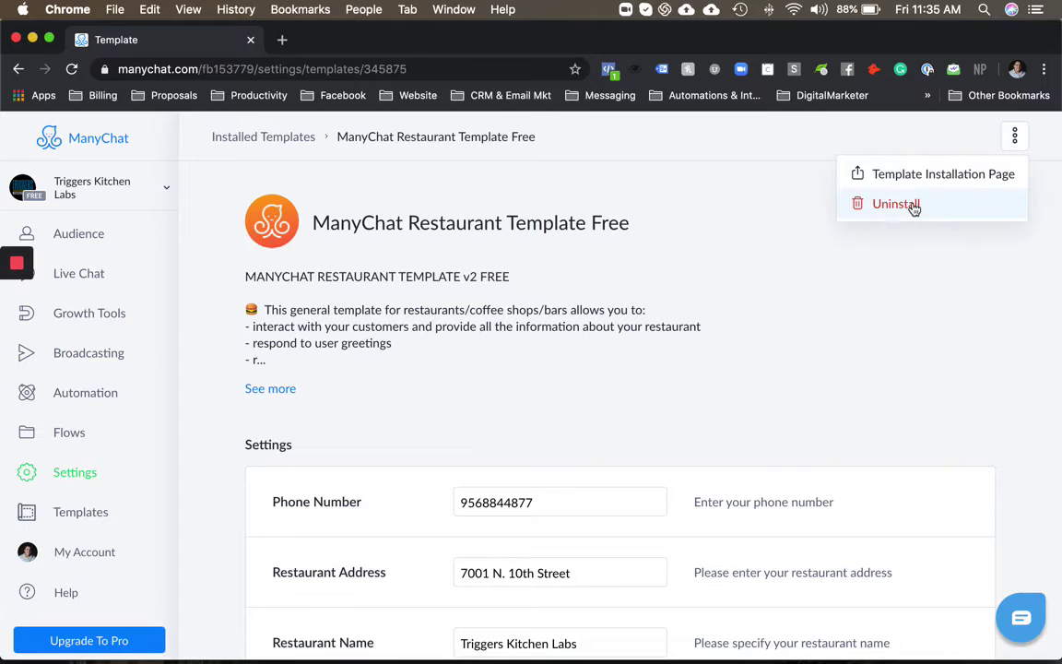
pyautogui.click(1012, 263)
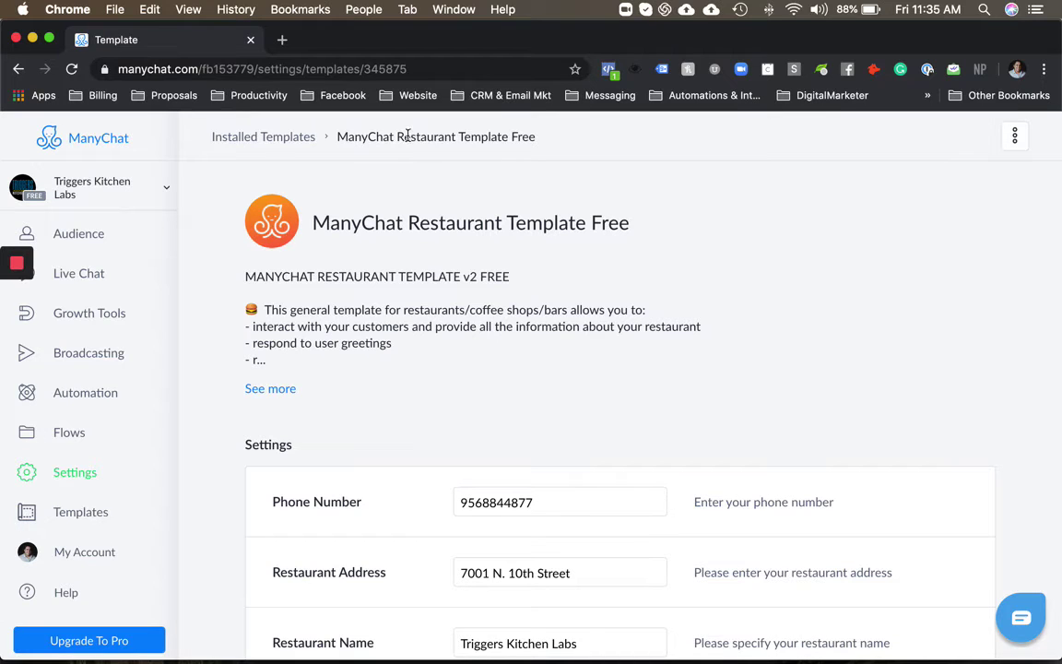
pyautogui.click(273, 142)
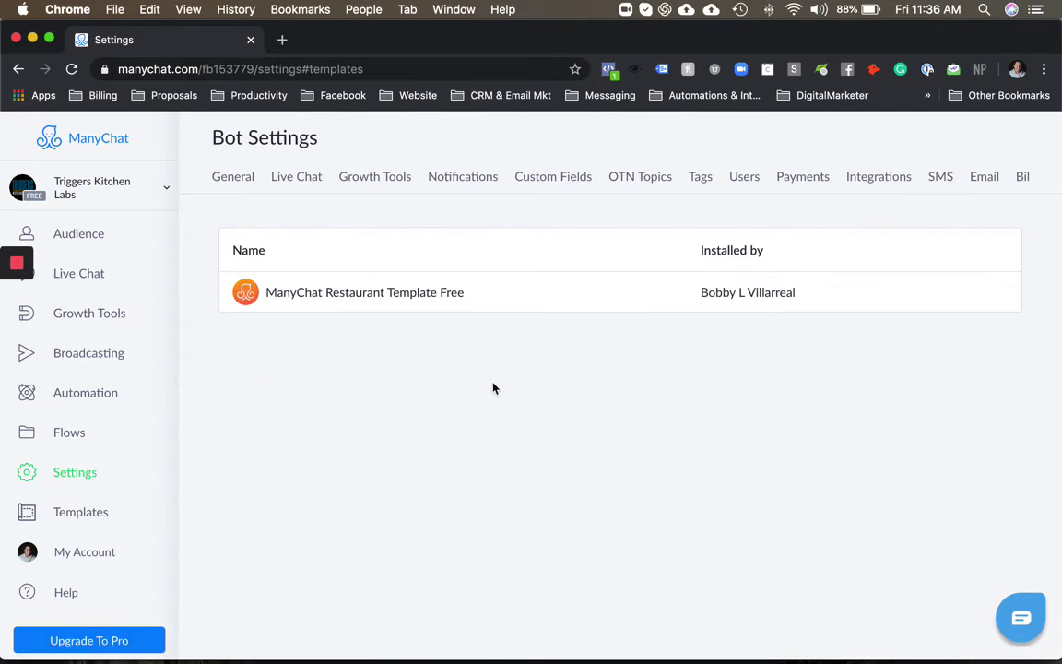
# Review the featured templates, bring up the Restaurant template's Free and Pro version choice, and close it without installing.
pyautogui.click(77, 514)
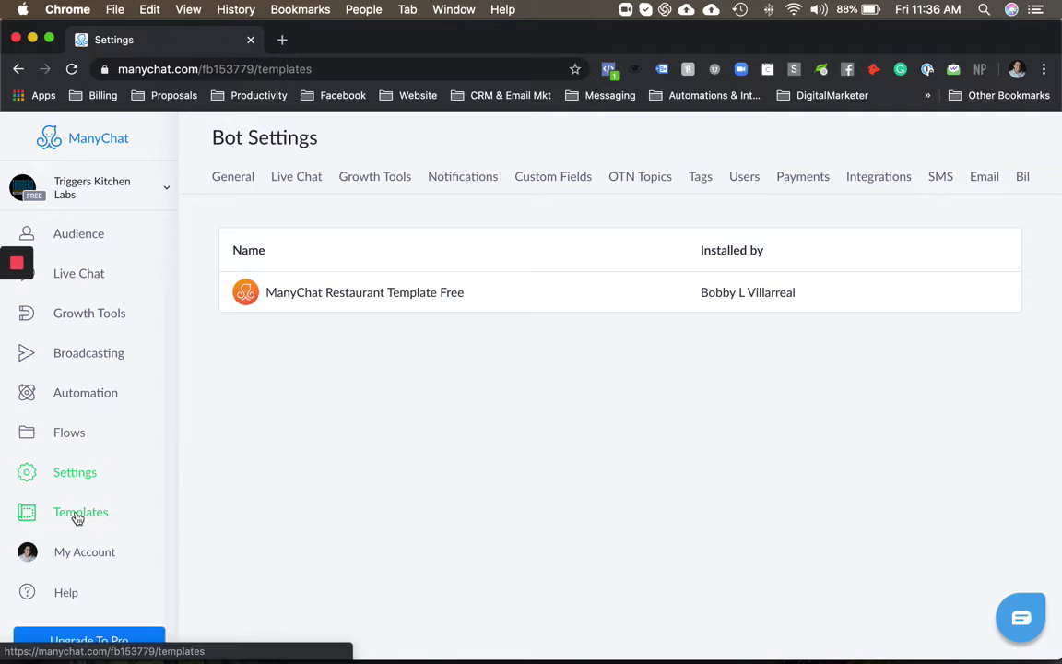
pyautogui.scroll(-2, 448, 578)
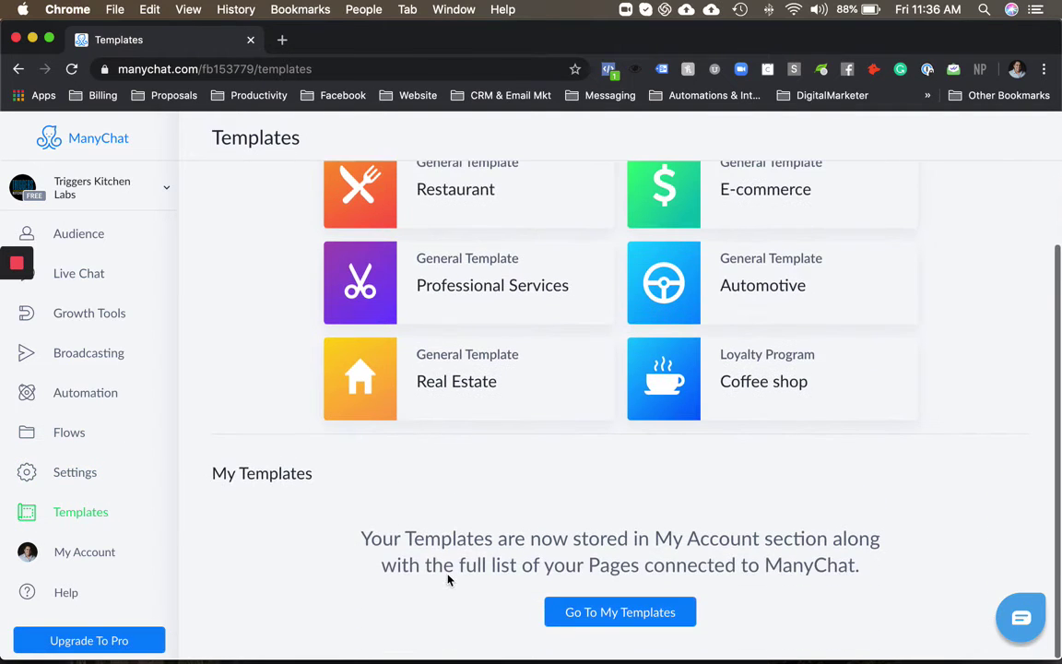
pyautogui.scroll(2, 448, 574)
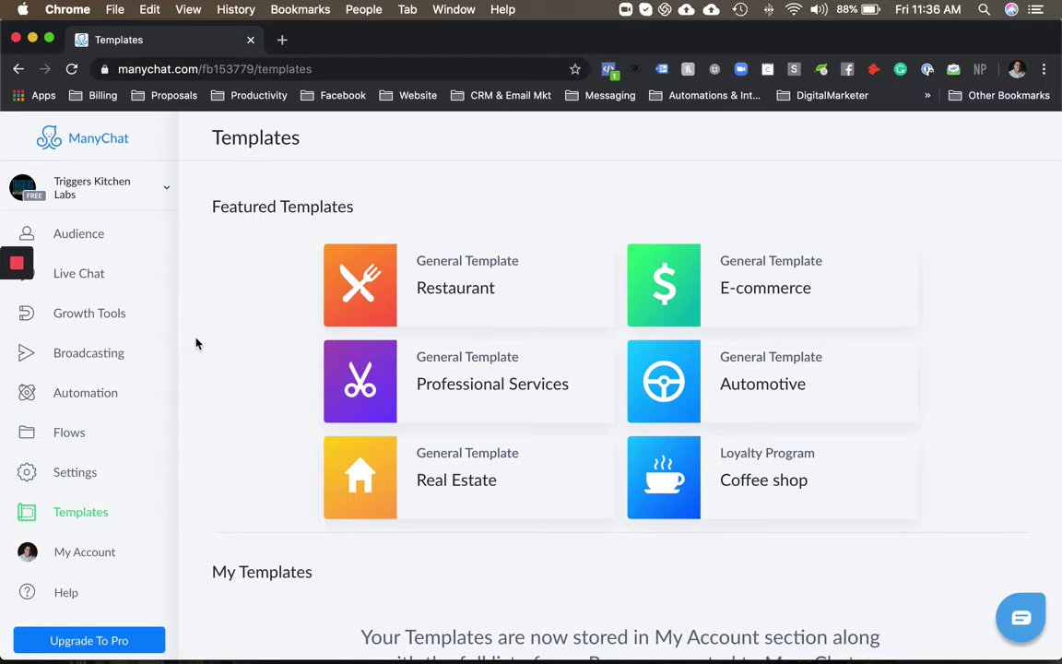
pyautogui.click(481, 295)
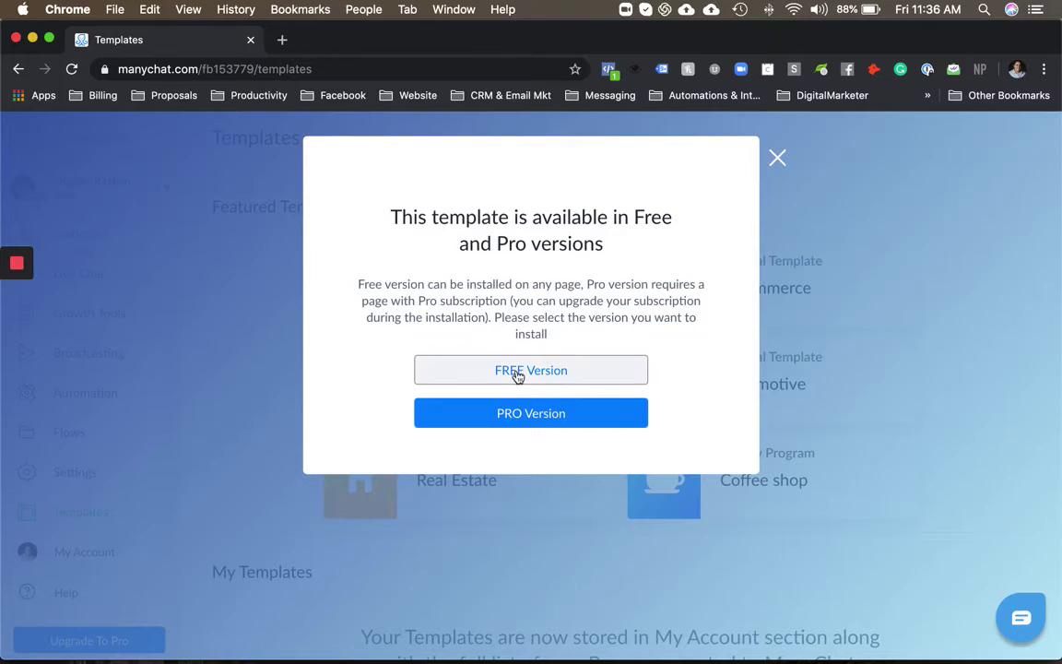
pyautogui.click(777, 159)
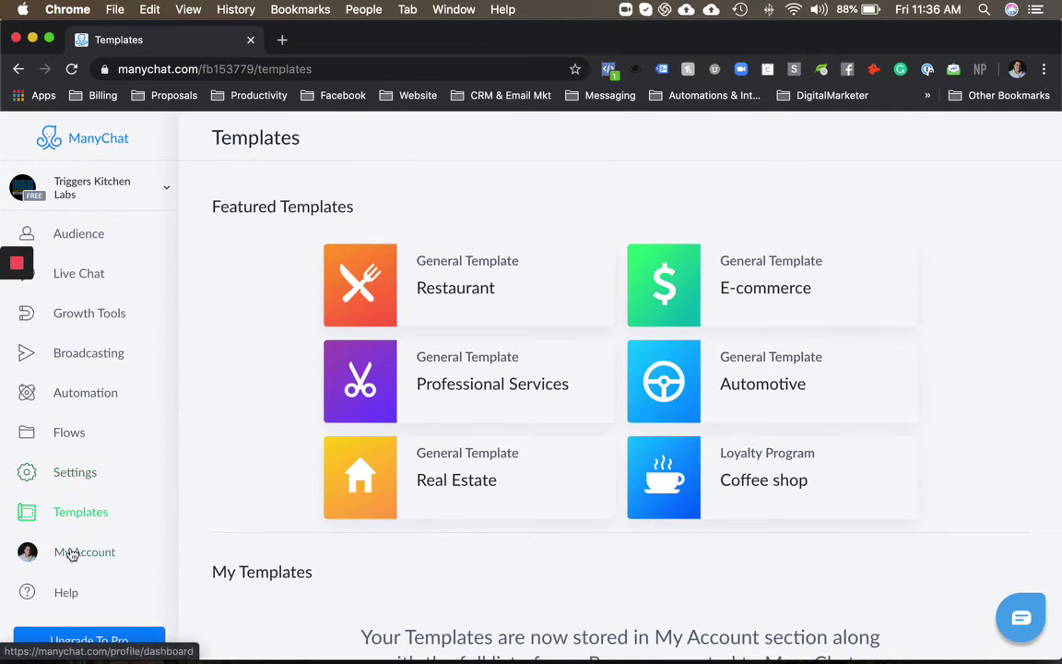
# Open the ManyChat Restaurant Template Free folder in Flows and look through the flows it contains.
pyautogui.click(74, 477)
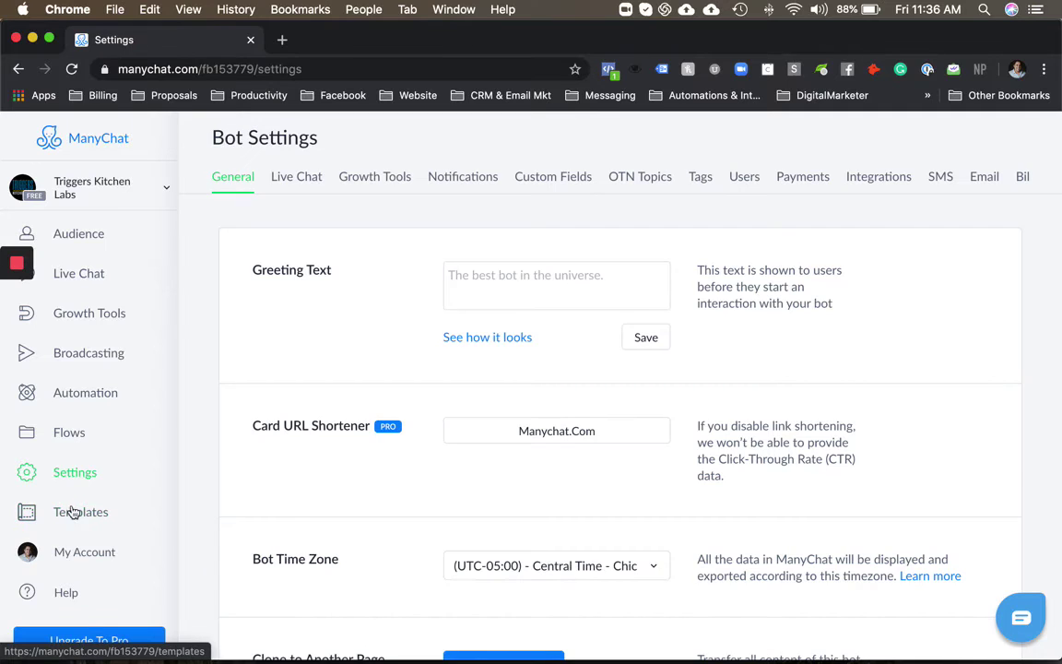
pyautogui.click(70, 444)
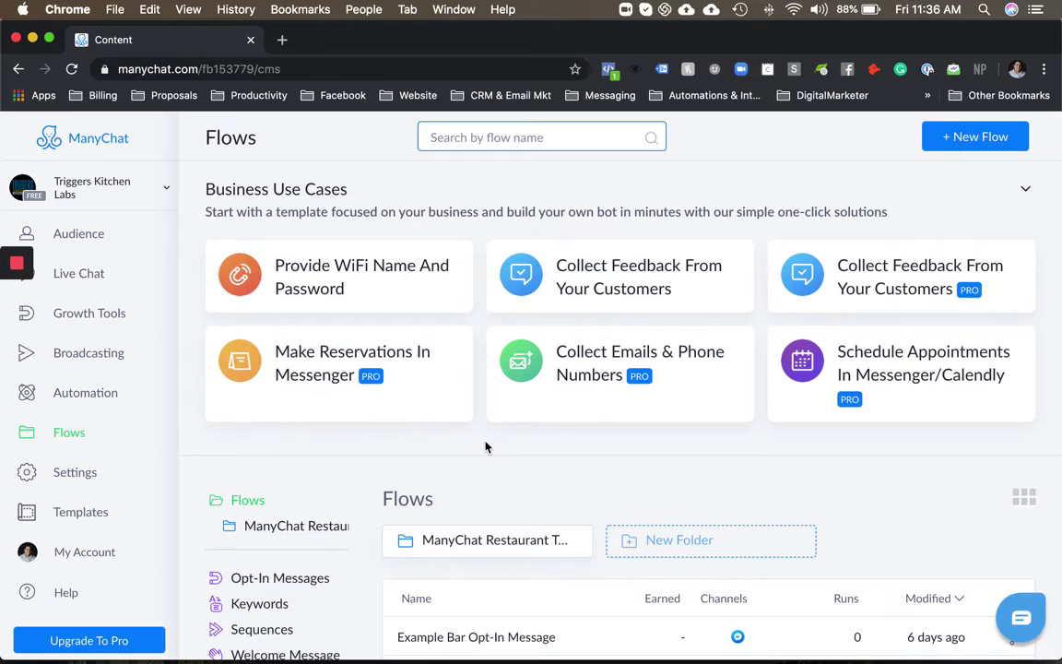
pyautogui.scroll(-1, 483, 456)
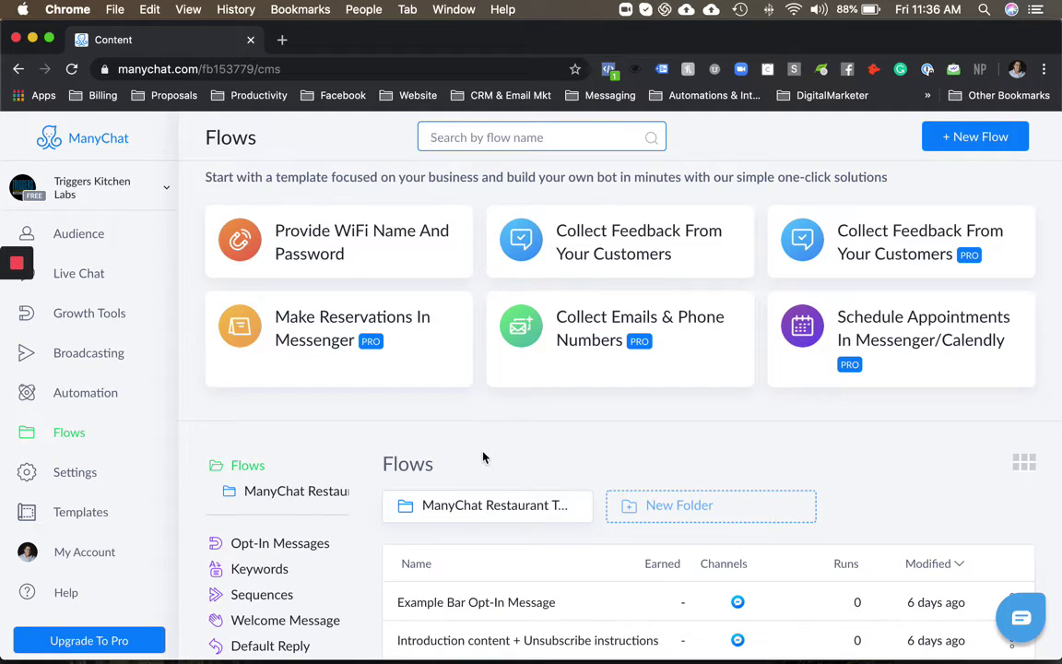
pyautogui.click(471, 506)
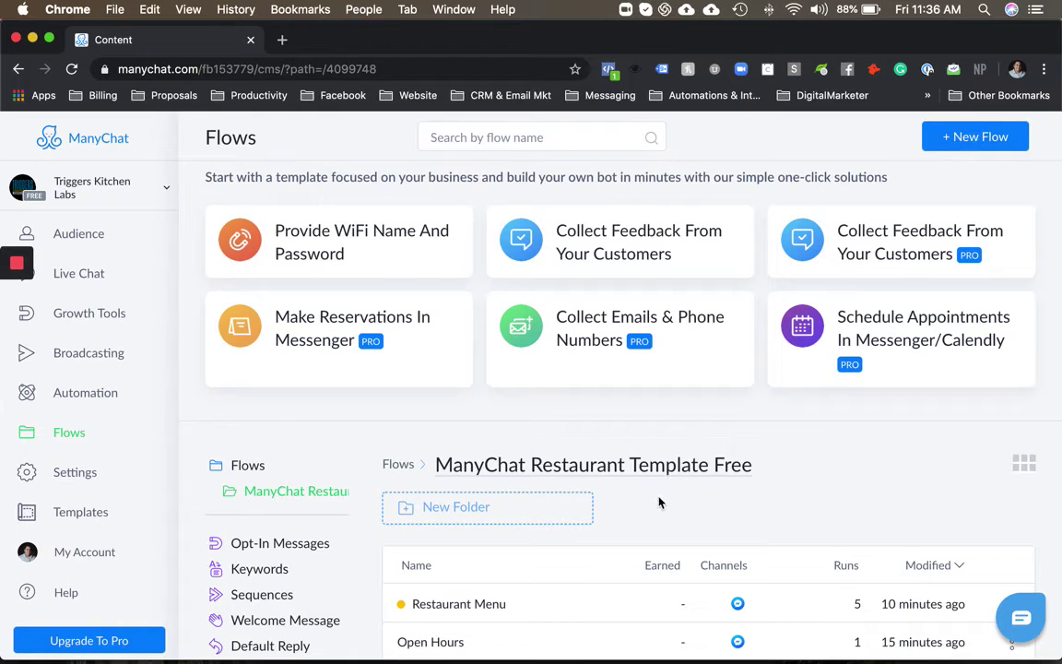
pyautogui.scroll(-3, 624, 511)
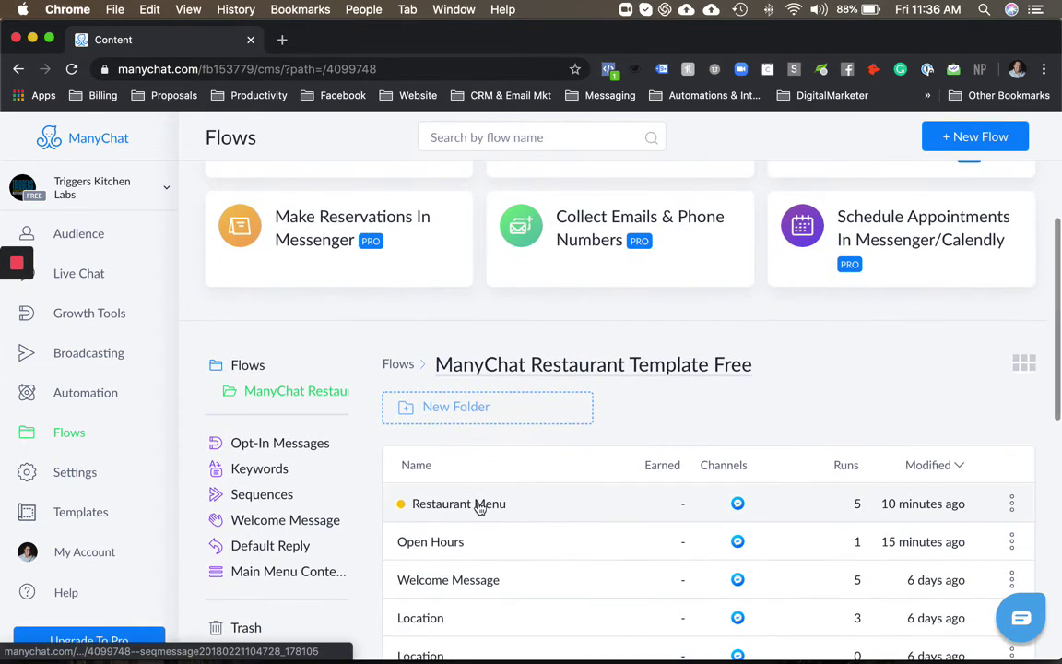
pyautogui.scroll(-1, 479, 505)
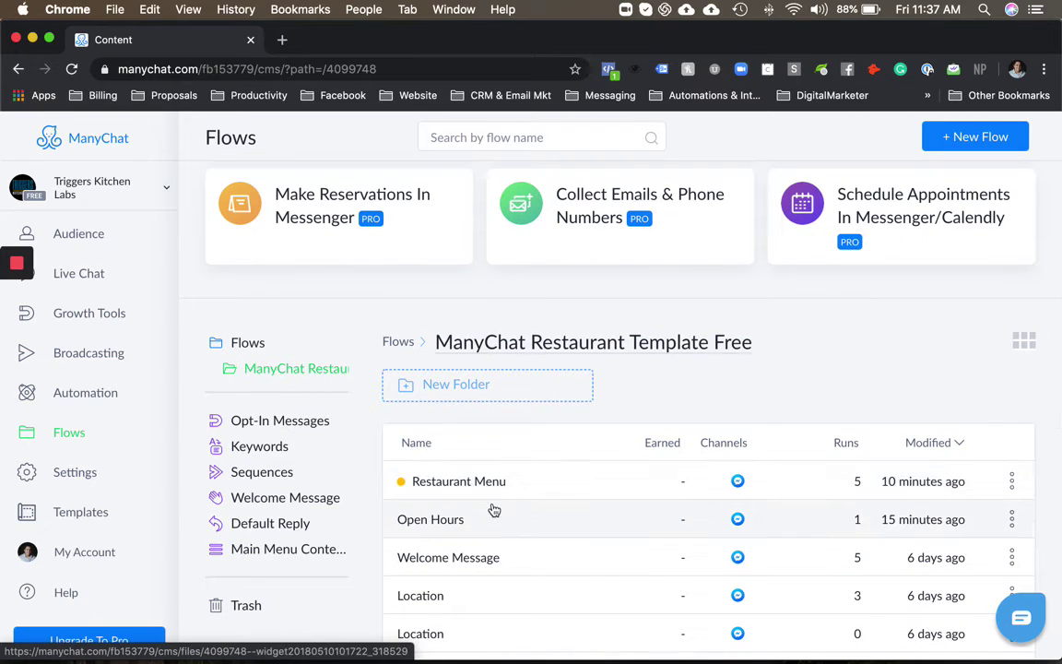
pyautogui.scroll(-3, 493, 509)
pyautogui.scroll(-5, 493, 510)
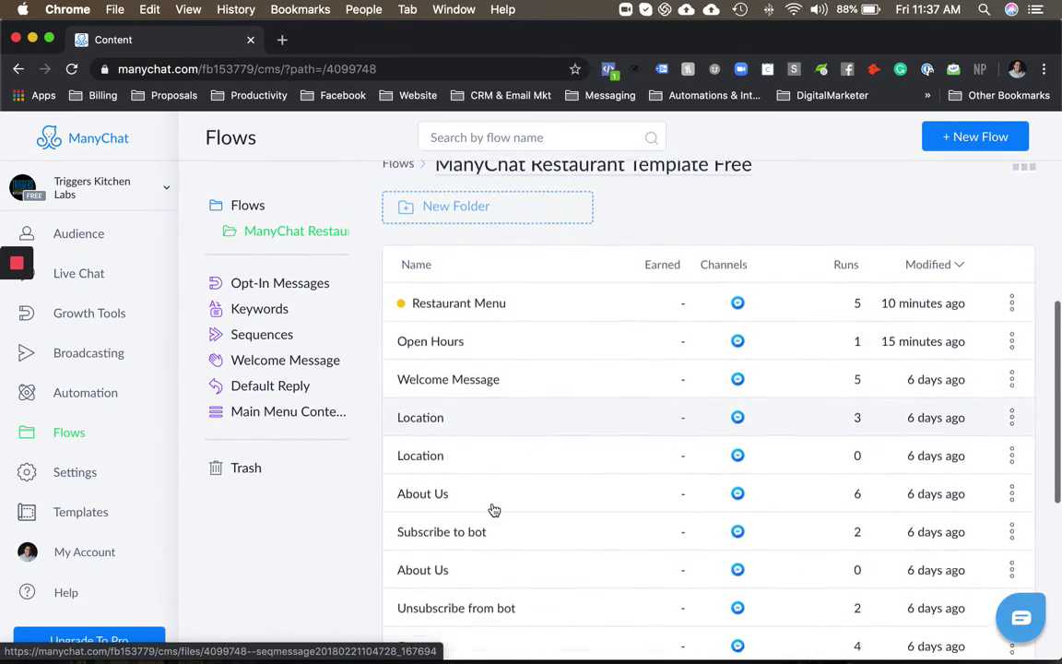
pyautogui.scroll(-7, 493, 509)
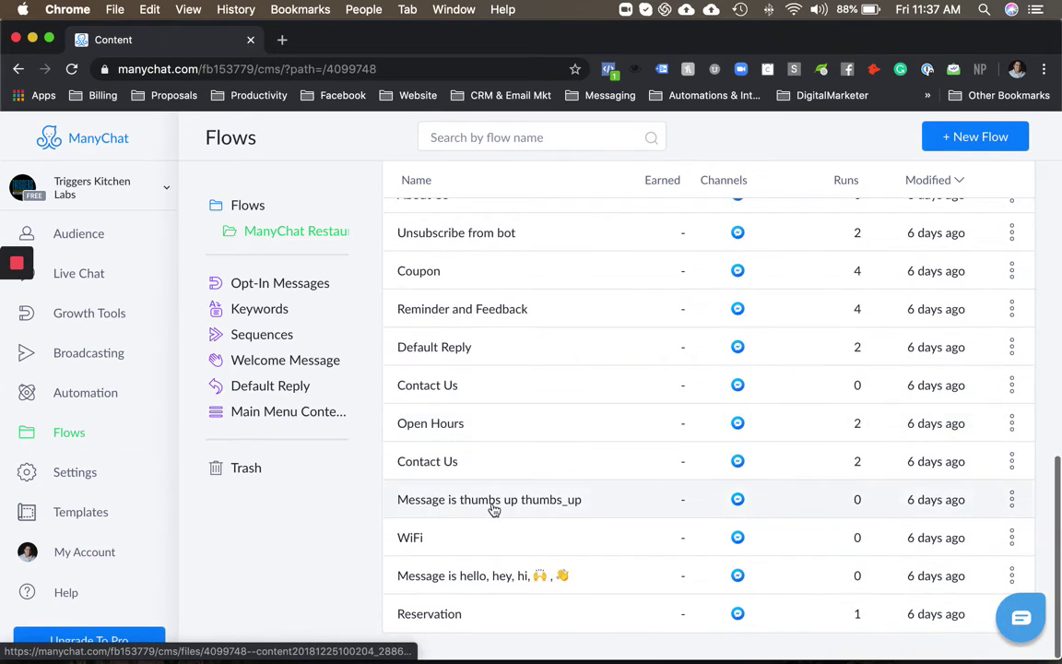
pyautogui.scroll(12, 493, 509)
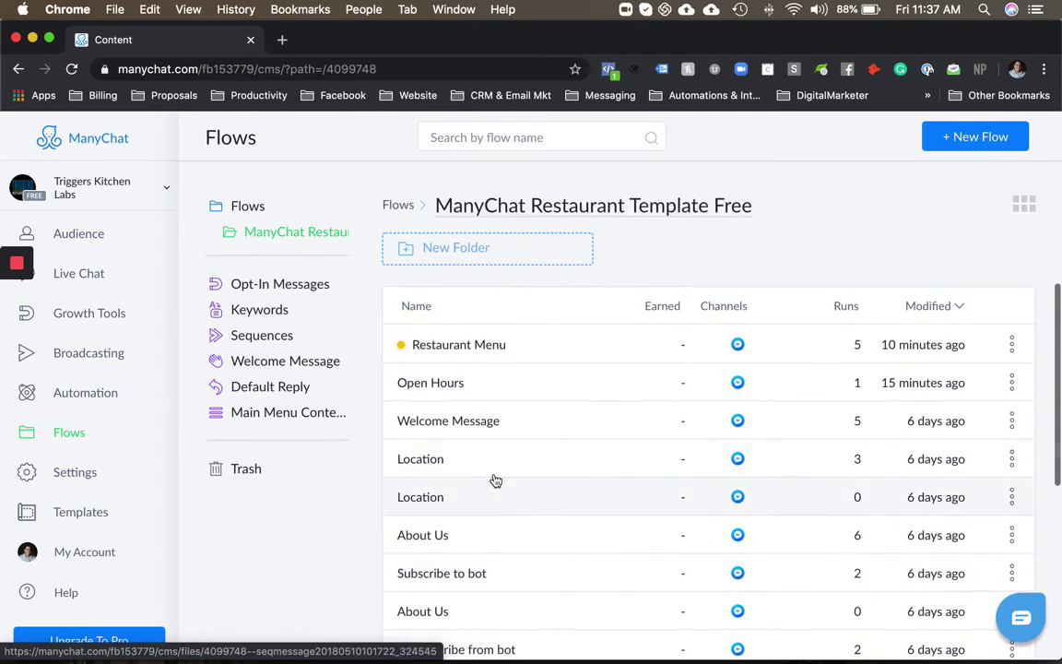
# Open the template's Welcome Message flow and review its statistics and message content.
pyautogui.click(489, 420)
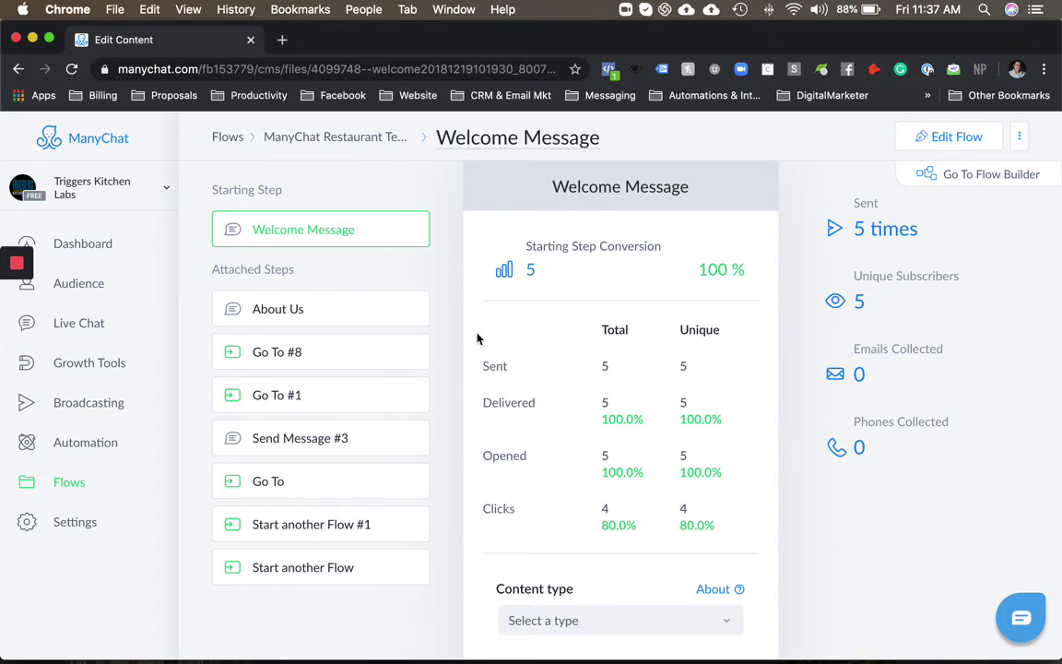
pyautogui.scroll(-4, 479, 388)
pyautogui.scroll(-3, 479, 386)
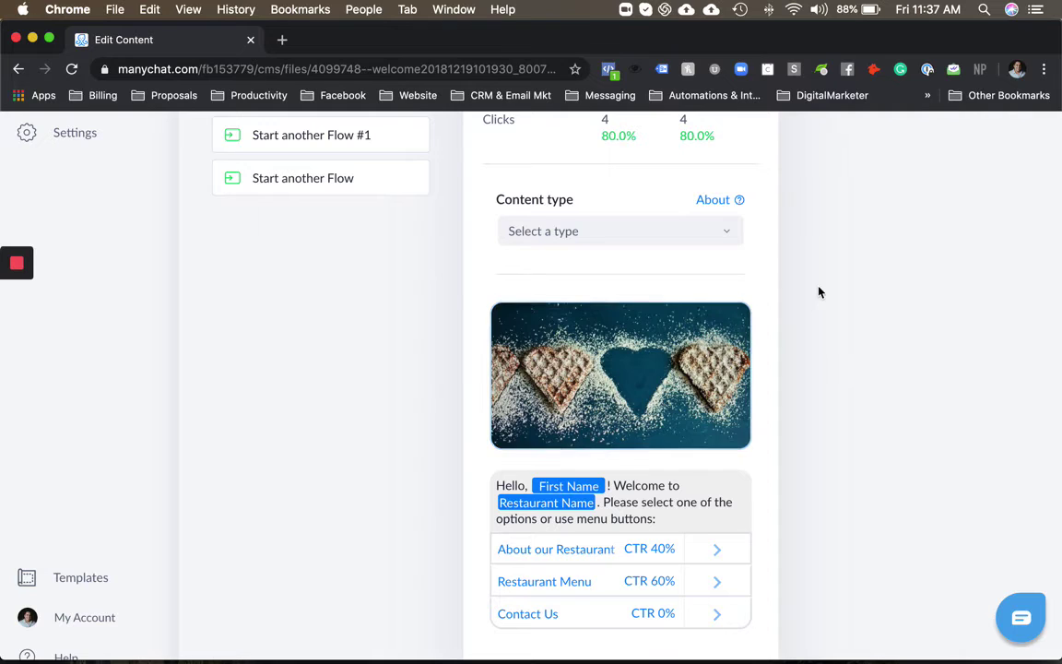
pyautogui.scroll(7, 817, 290)
# Open the Welcome Message flow for editing and bring up the file chooser for its header image, cancelling without choosing a file.
pyautogui.click(953, 143)
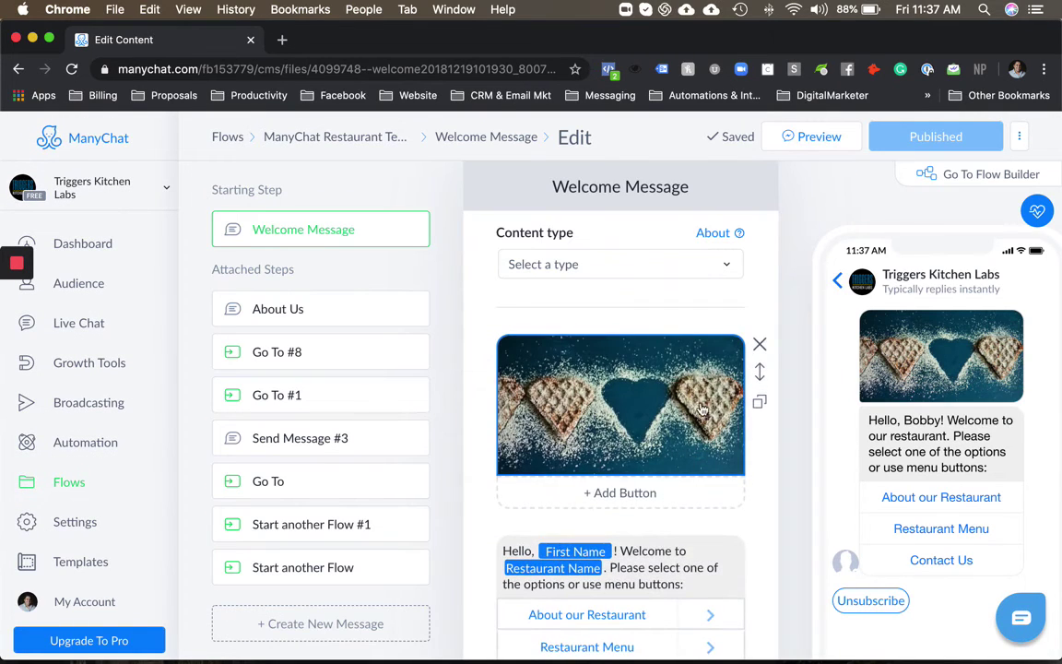
pyautogui.click(698, 405)
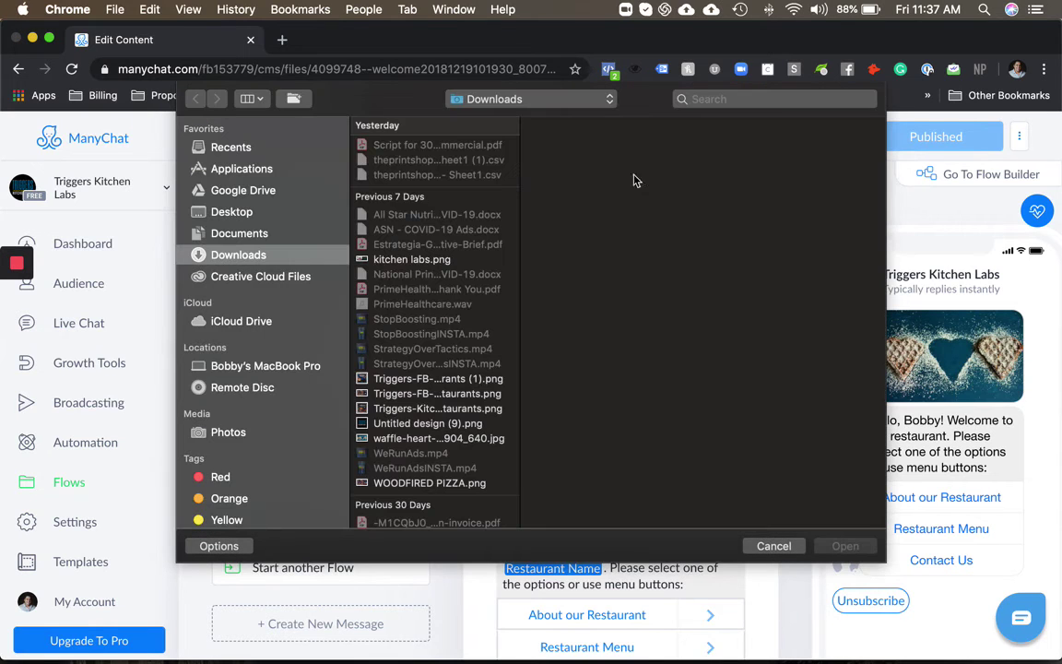
pyautogui.click(773, 545)
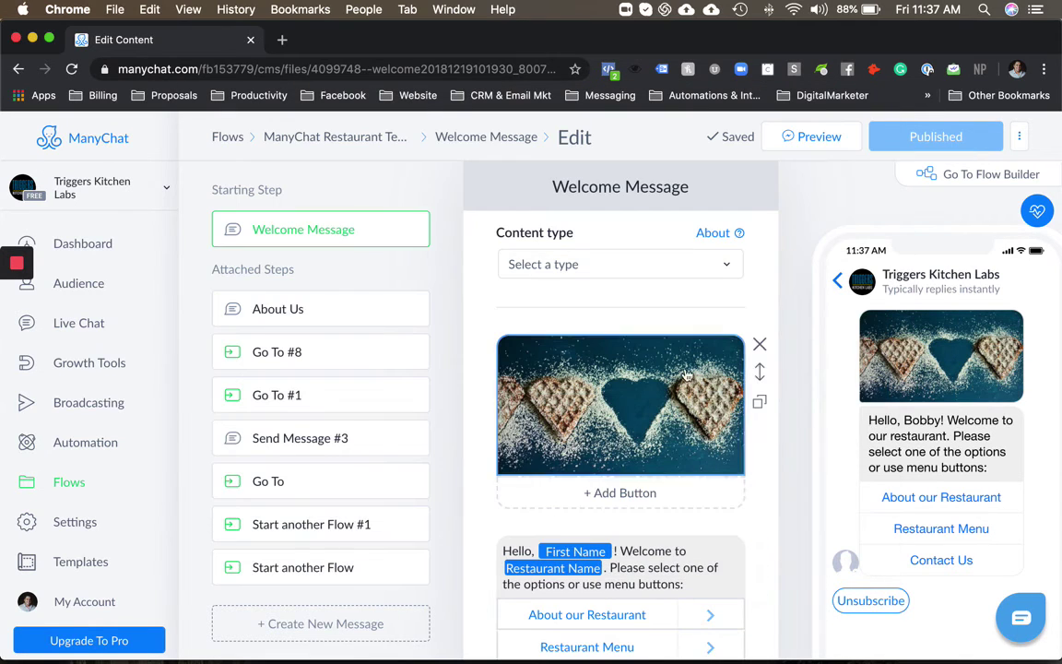
# Examine the Welcome Message's greeting text, its three menu buttons and the Unsubscribe quick reply, comparing them with the phone preview.
pyautogui.scroll(-3, 779, 492)
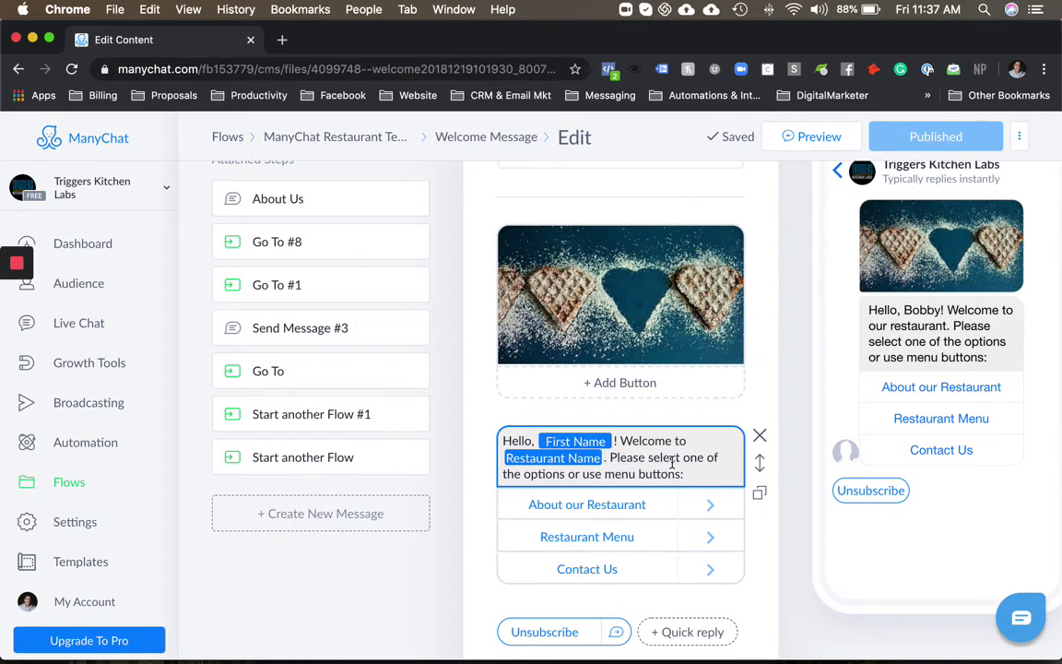
pyautogui.scroll(-2, 673, 463)
pyautogui.scroll(-2, 763, 547)
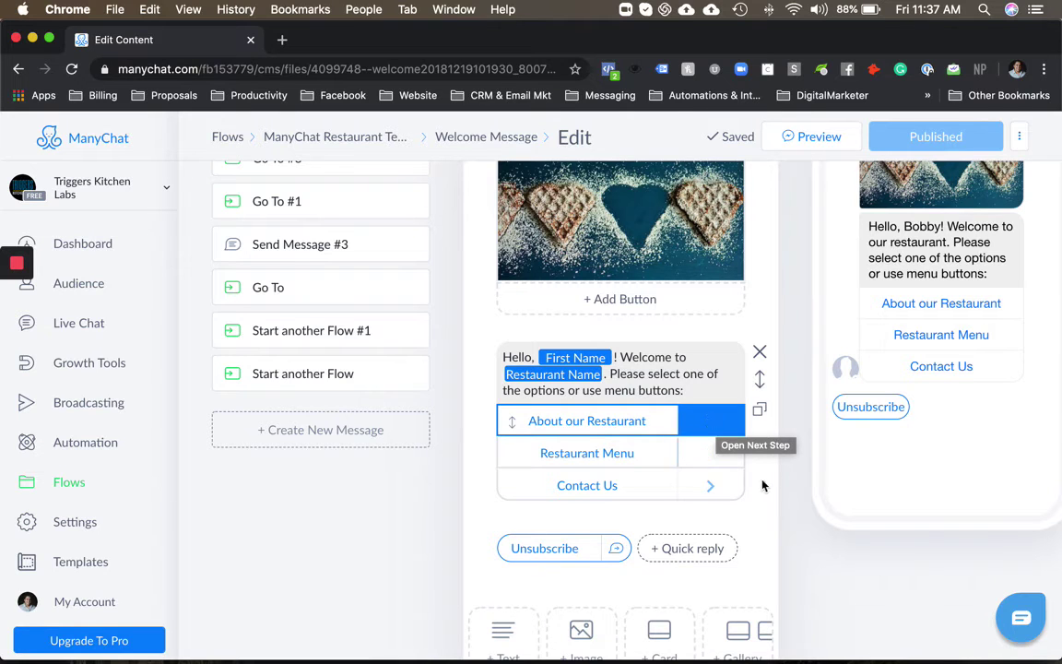
pyautogui.scroll(3, 959, 323)
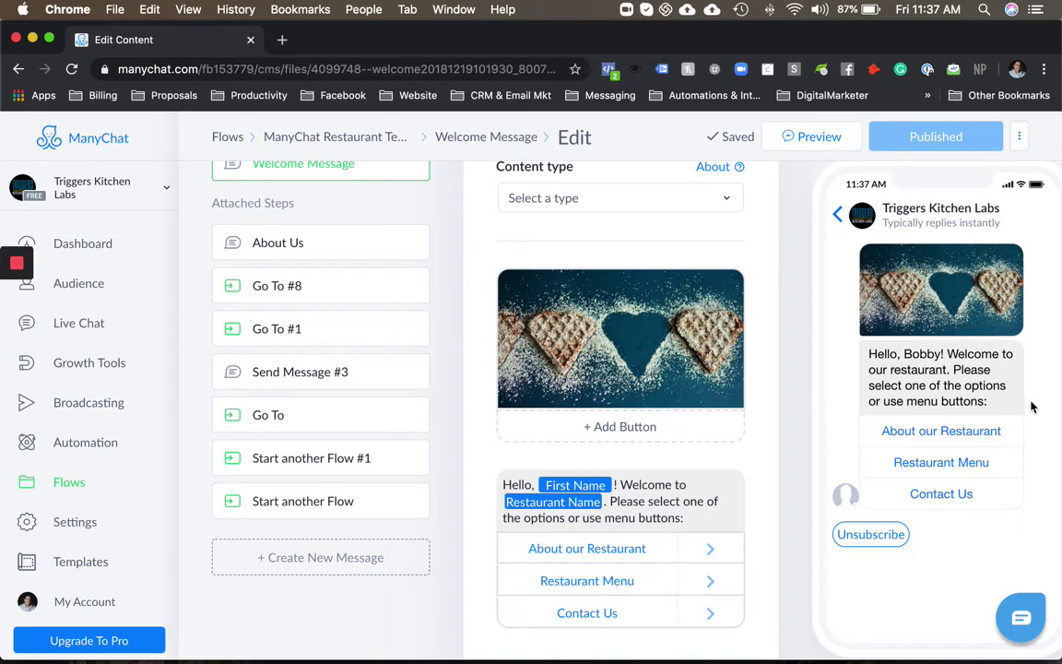
pyautogui.scroll(-1, 1031, 407)
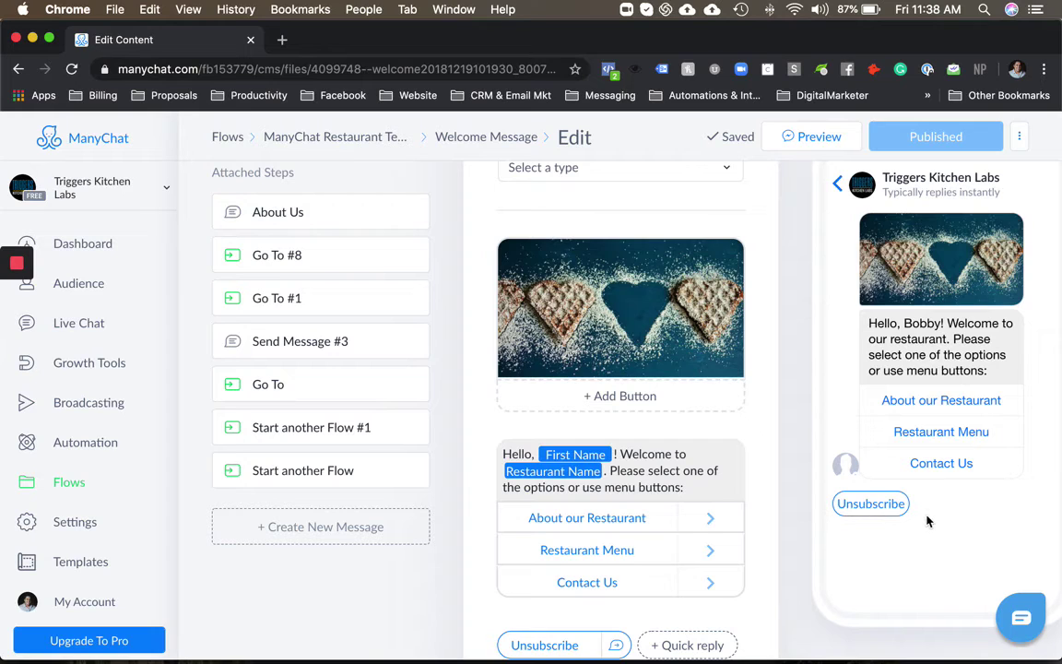
pyautogui.scroll(-2, 927, 527)
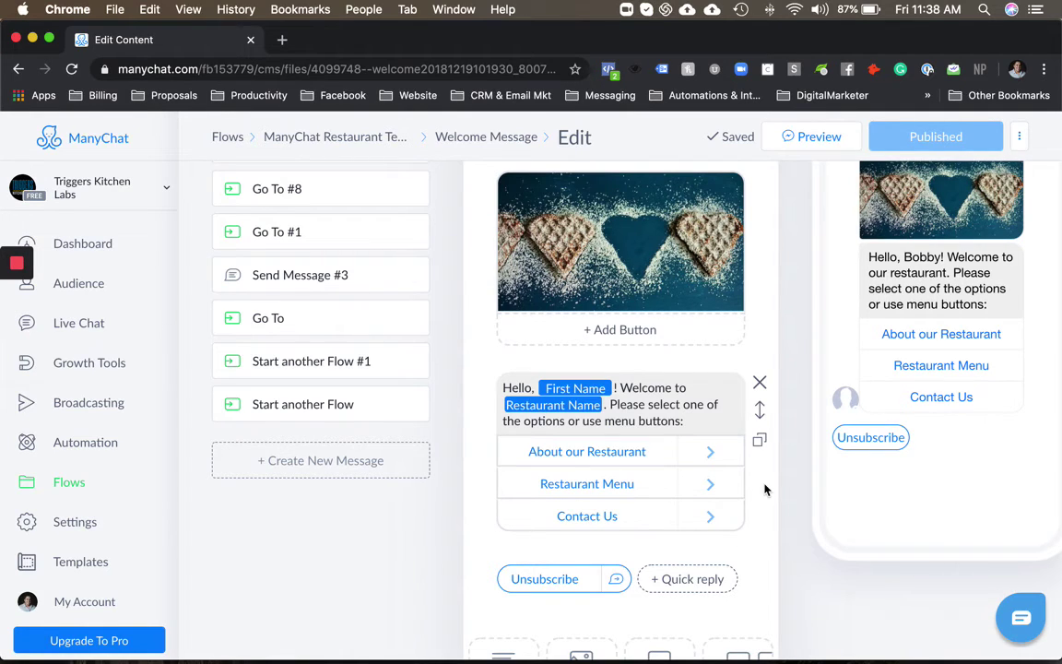
# Open the About Us step linked to the About our Restaurant button and examine its image, description and opening hours.
pyautogui.click(712, 454)
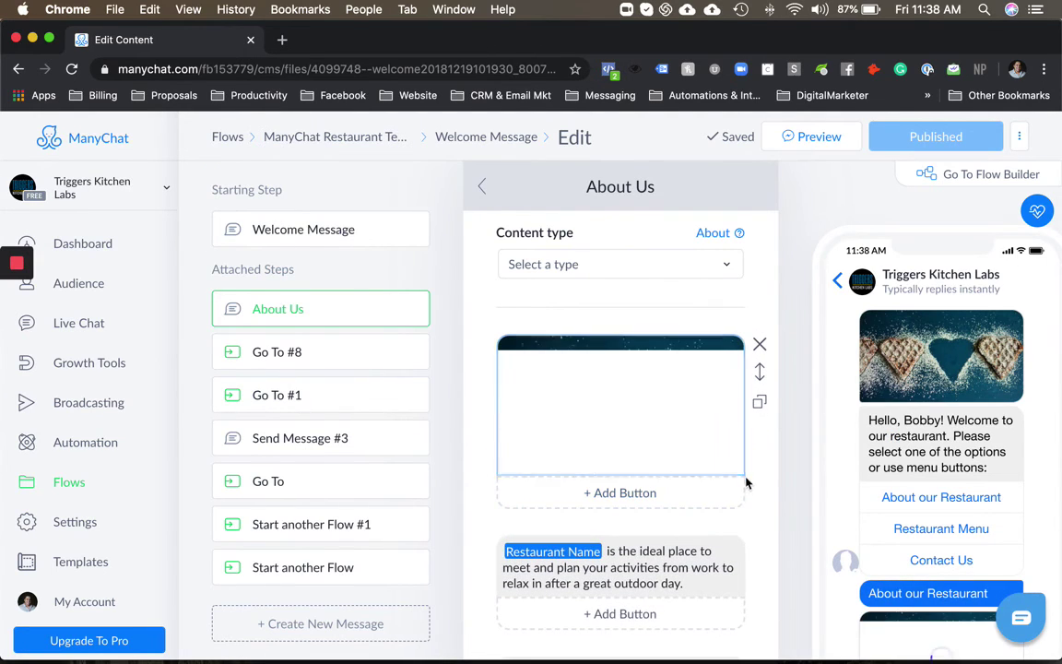
pyautogui.scroll(-2, 750, 523)
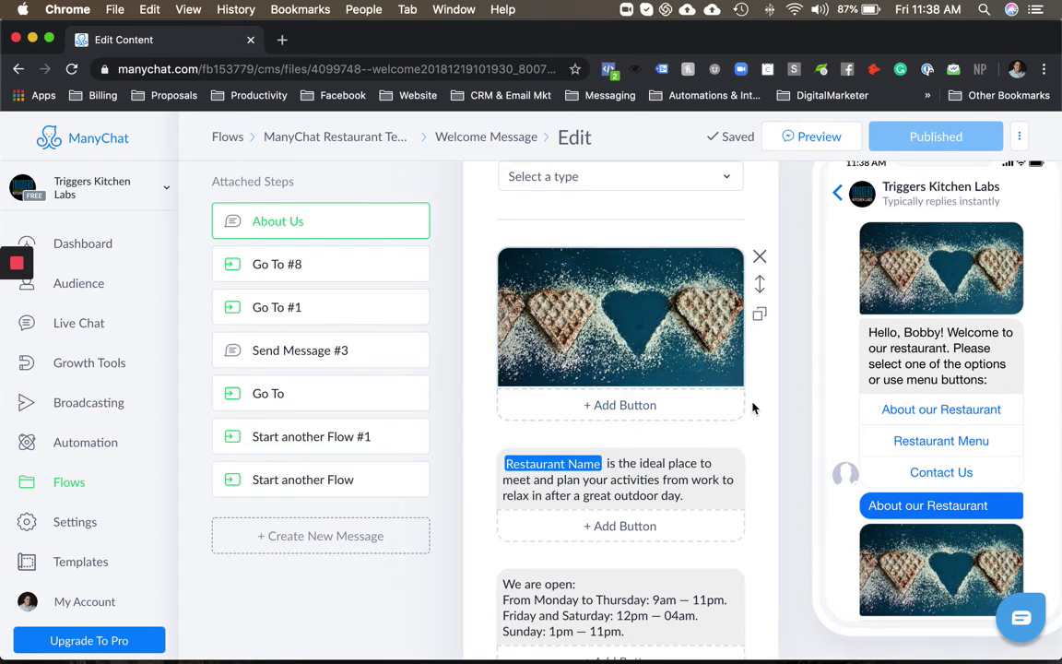
pyautogui.scroll(-1, 751, 406)
pyautogui.scroll(-1, 752, 408)
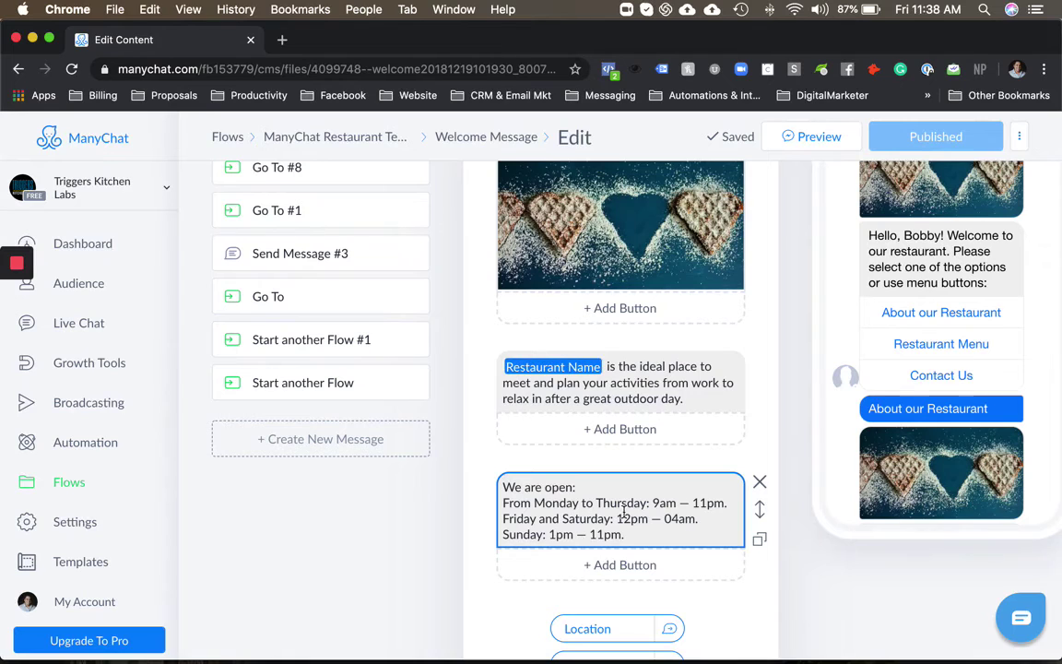
pyautogui.scroll(-1, 615, 505)
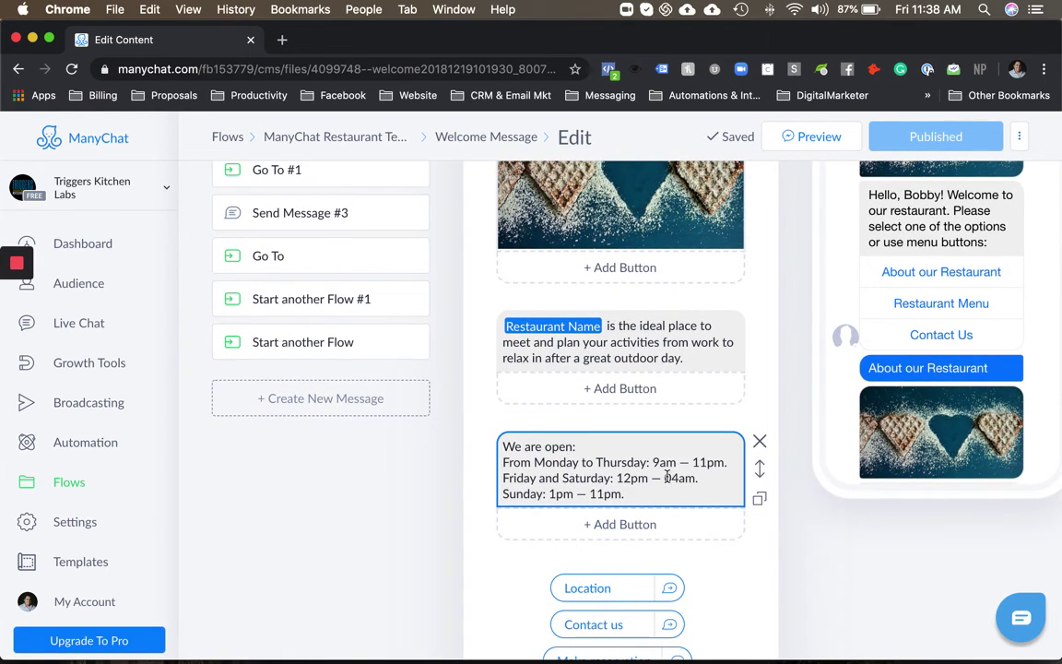
pyautogui.scroll(5, 665, 475)
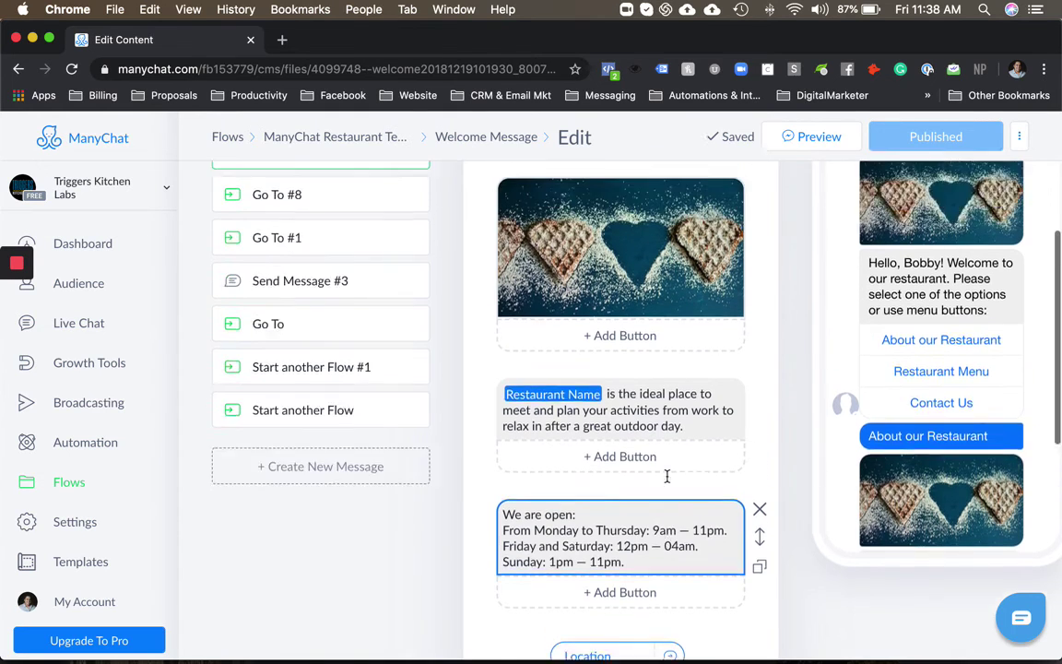
# Leave the Welcome Message editor and return to the ManyChat Restaurant Template Free flows folder.
pyautogui.click(493, 137)
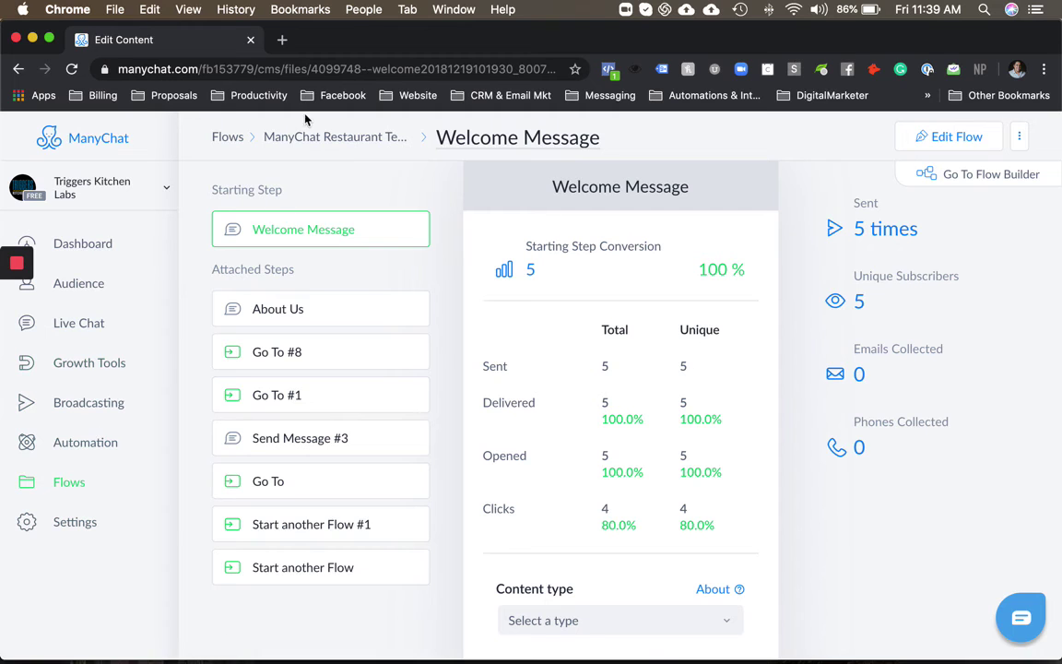
pyautogui.click(305, 139)
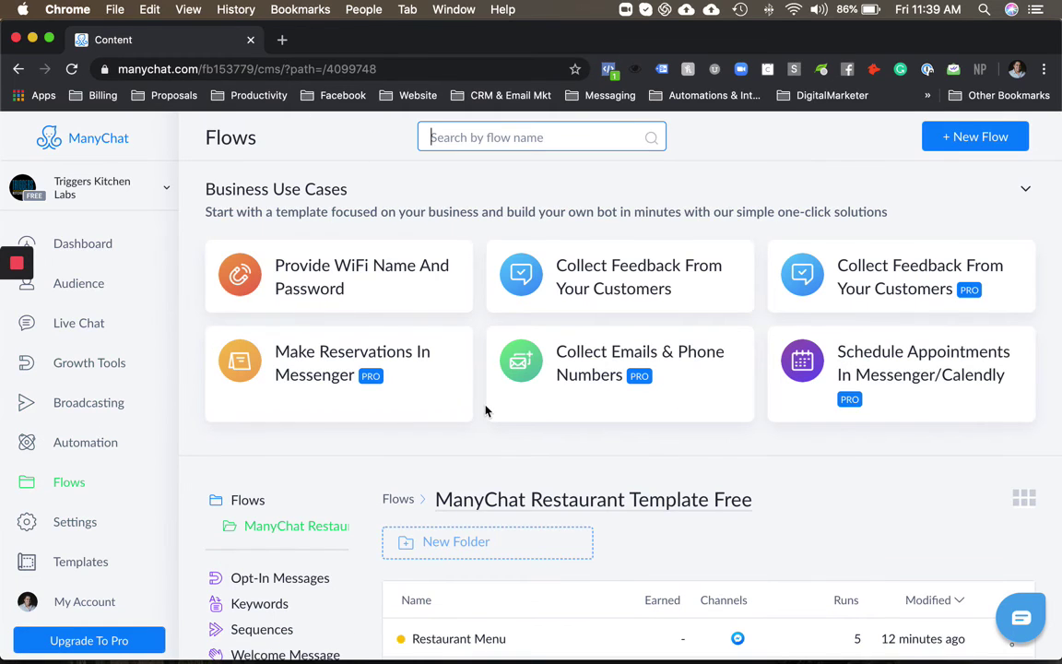
pyautogui.scroll(-1, 483, 410)
pyautogui.scroll(1, 388, 398)
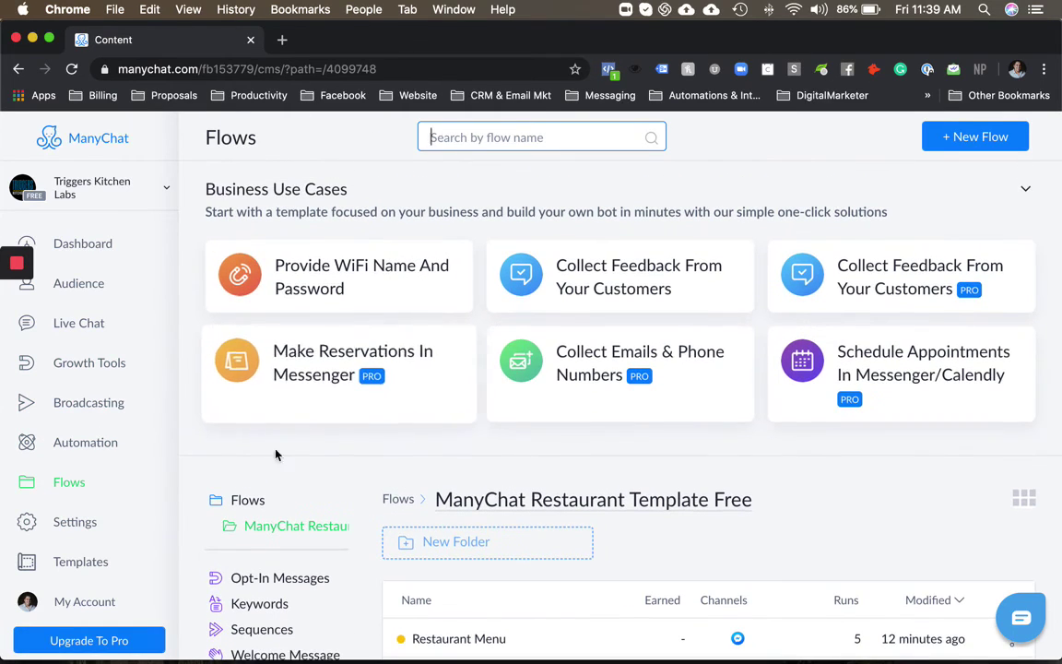
# Open the ManyChat Restaurant Template Free from the installed templates in the bot settings.
pyautogui.click(67, 523)
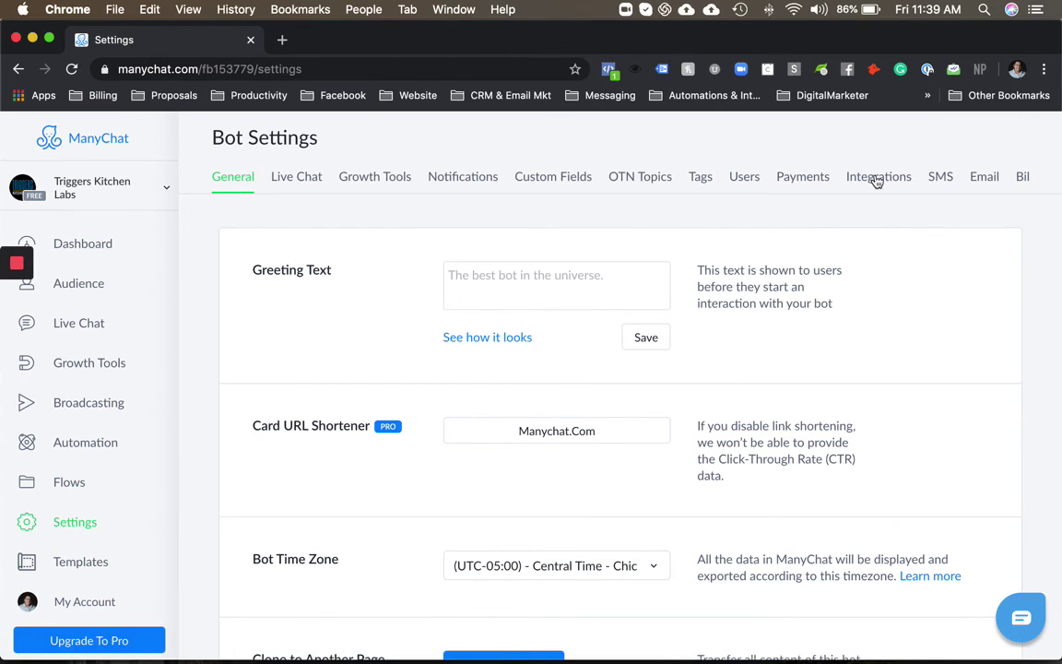
pyautogui.hscroll(3, 873, 177)
pyautogui.click(959, 177)
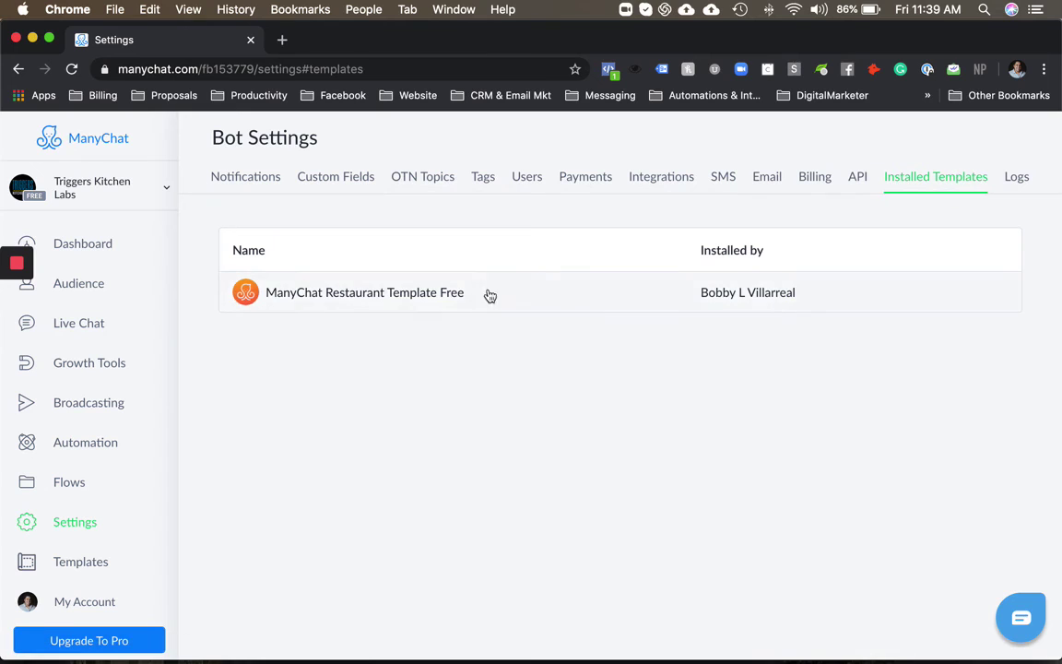
pyautogui.click(459, 303)
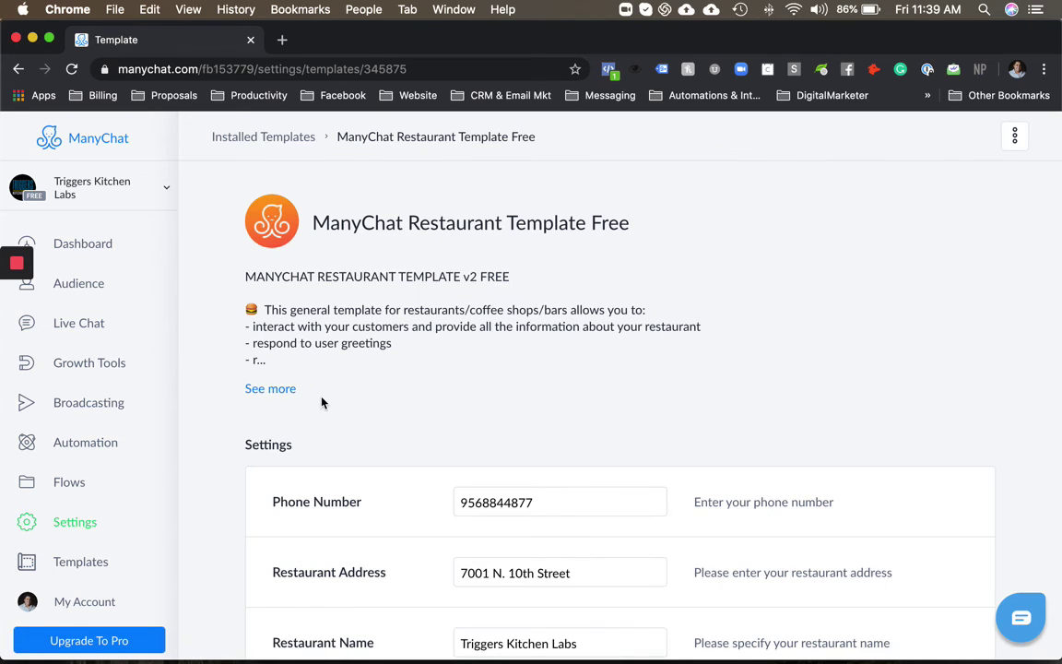
# Expand the ManyChat Restaurant Template Free description and read its feature list, installation instructions, Pro upgrade notes and additional features.
pyautogui.click(269, 388)
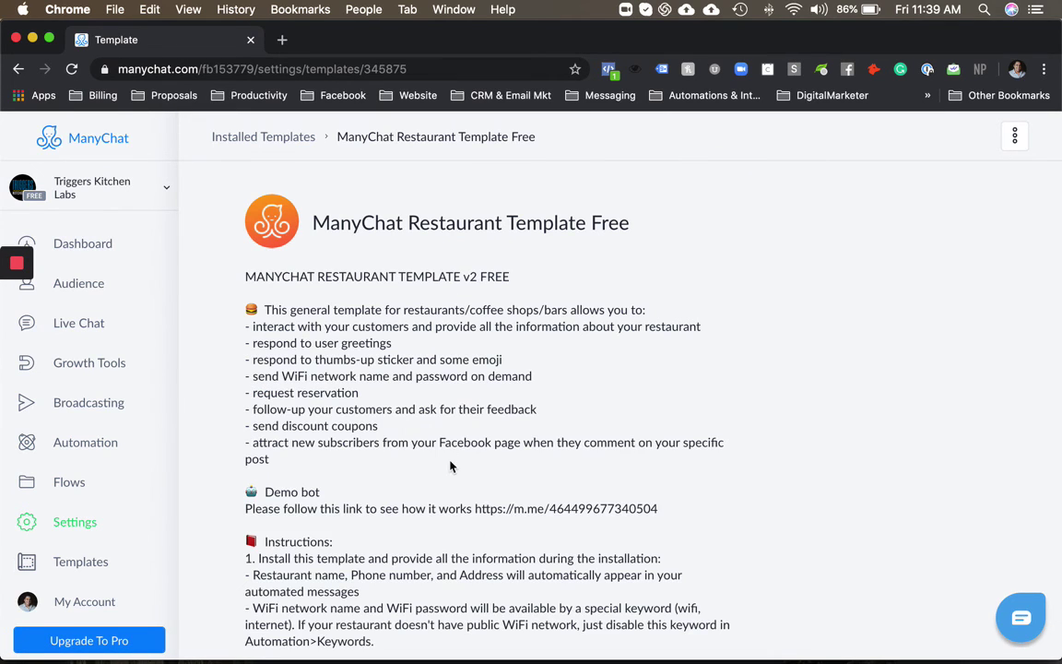
pyautogui.scroll(-1, 449, 465)
pyautogui.scroll(1, 480, 385)
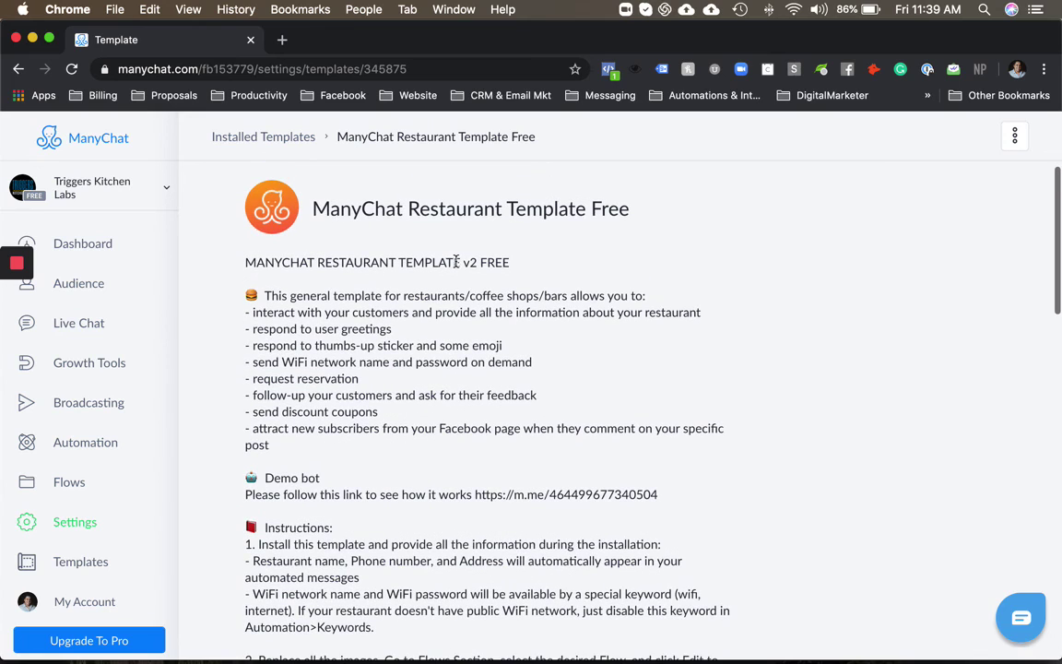
pyautogui.scroll(-2, 395, 476)
pyautogui.scroll(-1, 357, 510)
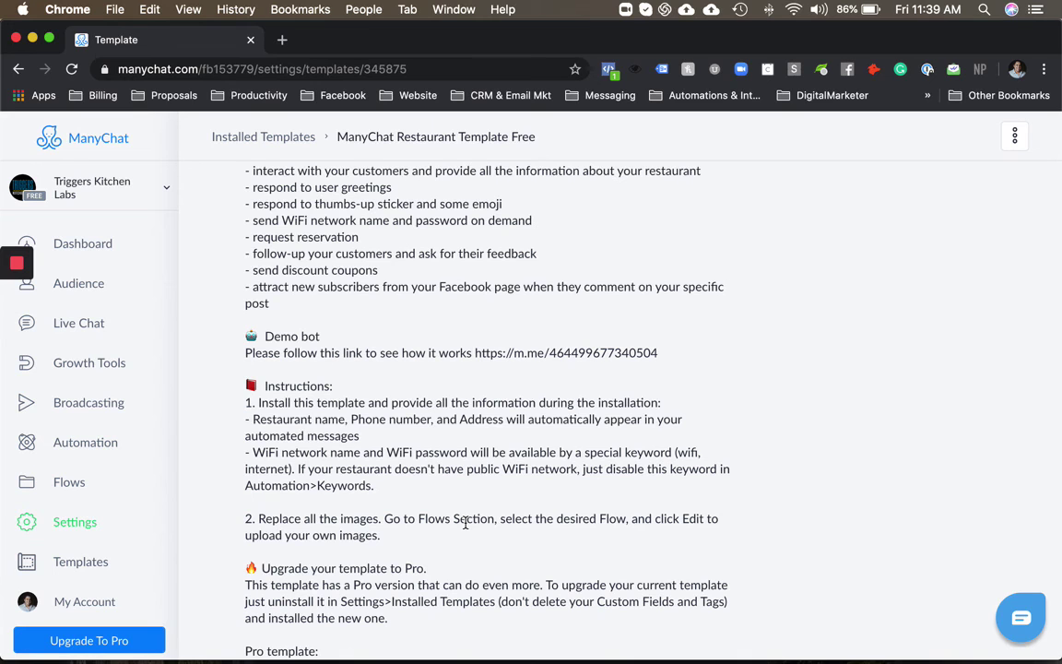
pyautogui.scroll(-4, 466, 523)
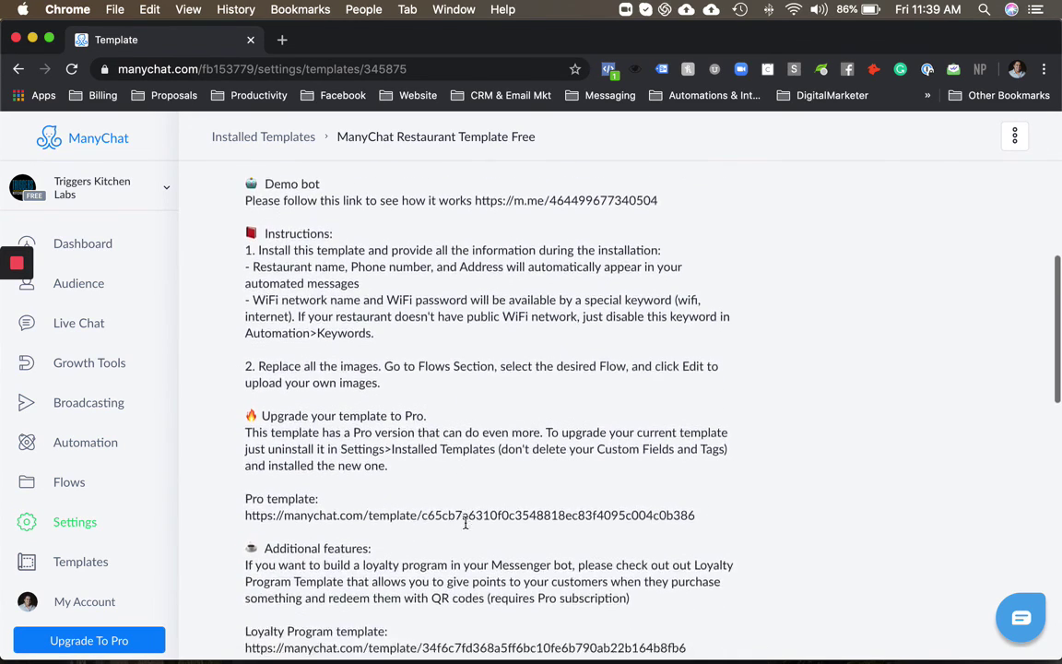
pyautogui.scroll(-6, 465, 523)
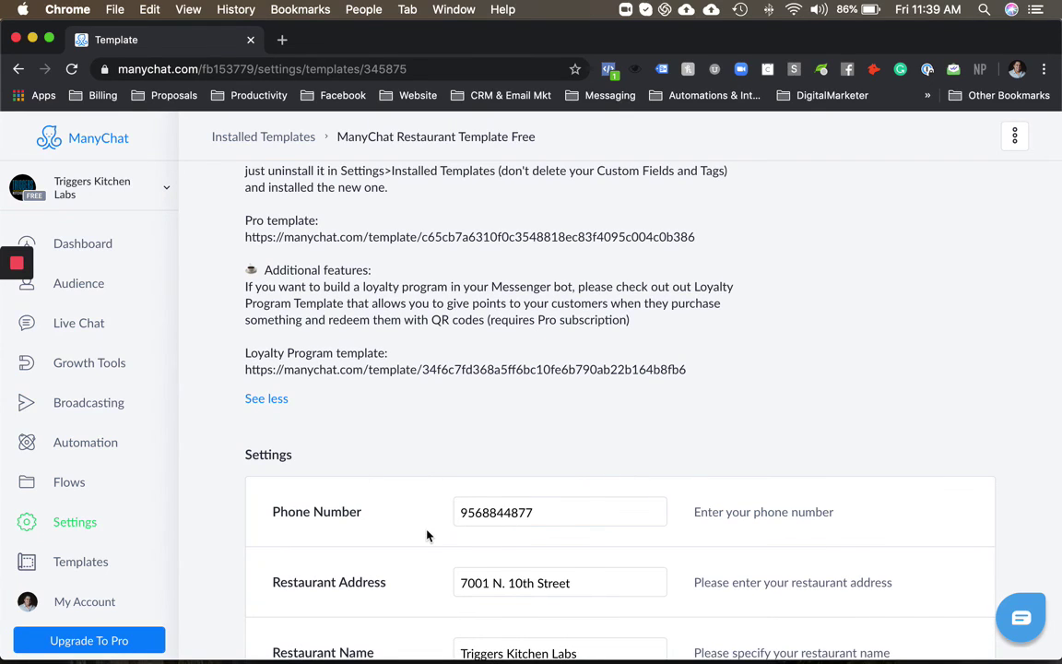
# Examine the template's Settings fields for phone, address, restaurant name and WiFi, plus the Content list of installed items.
pyautogui.scroll(-3, 428, 533)
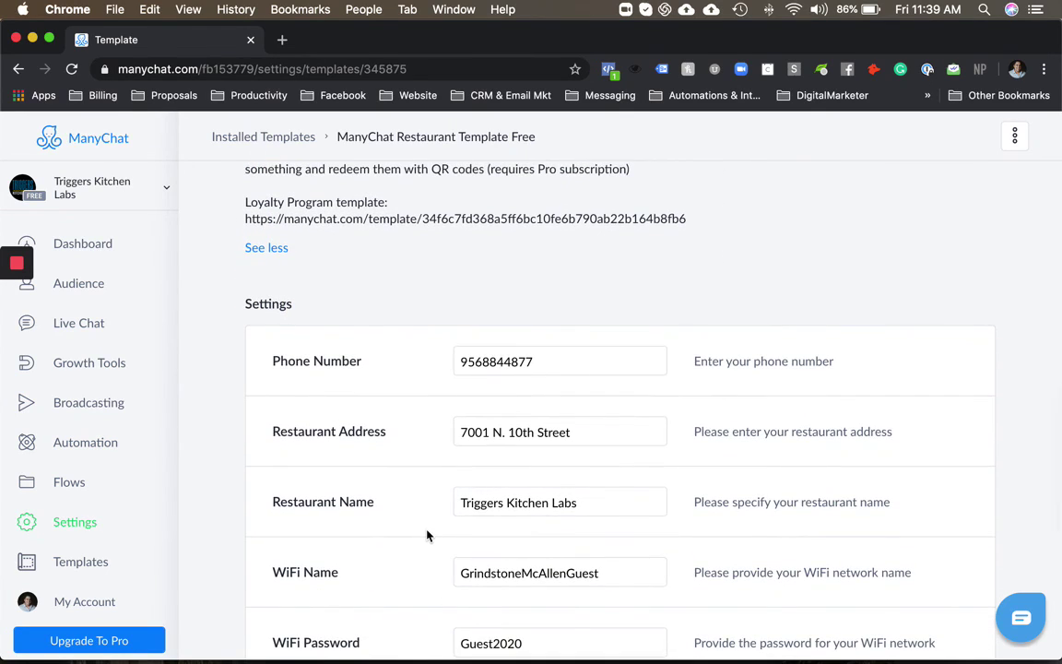
pyautogui.scroll(4, 427, 534)
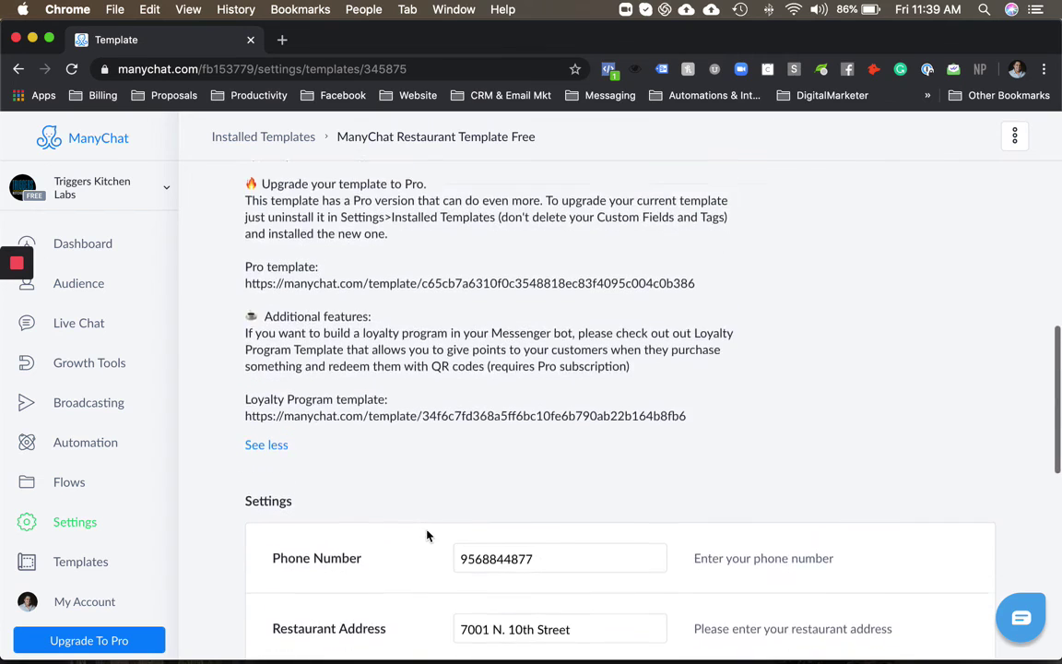
pyautogui.scroll(-4, 427, 534)
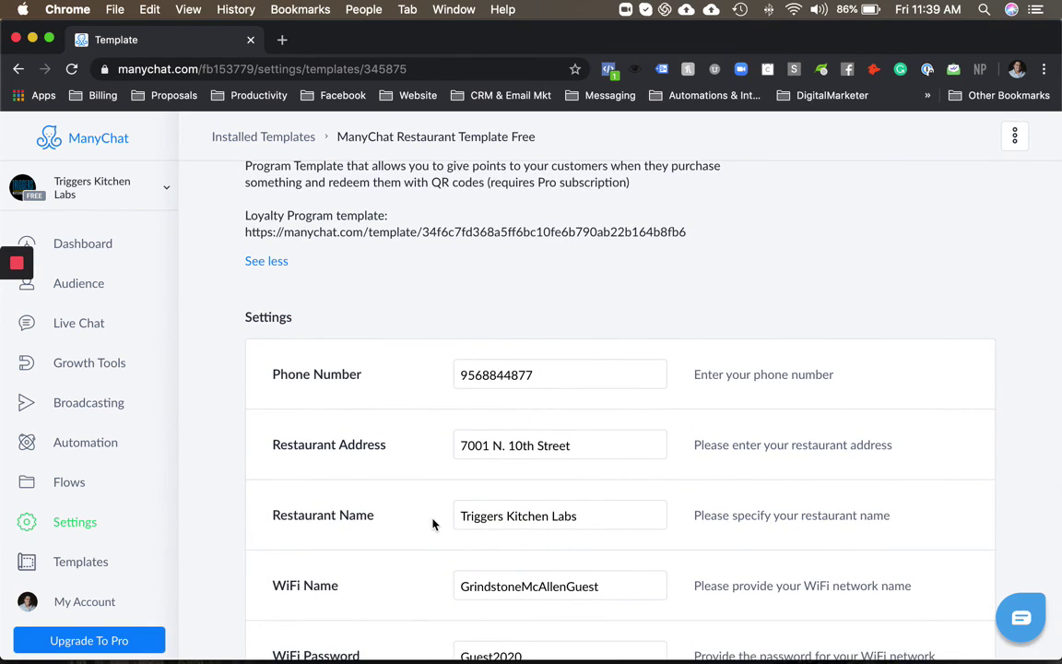
pyautogui.scroll(-4, 432, 524)
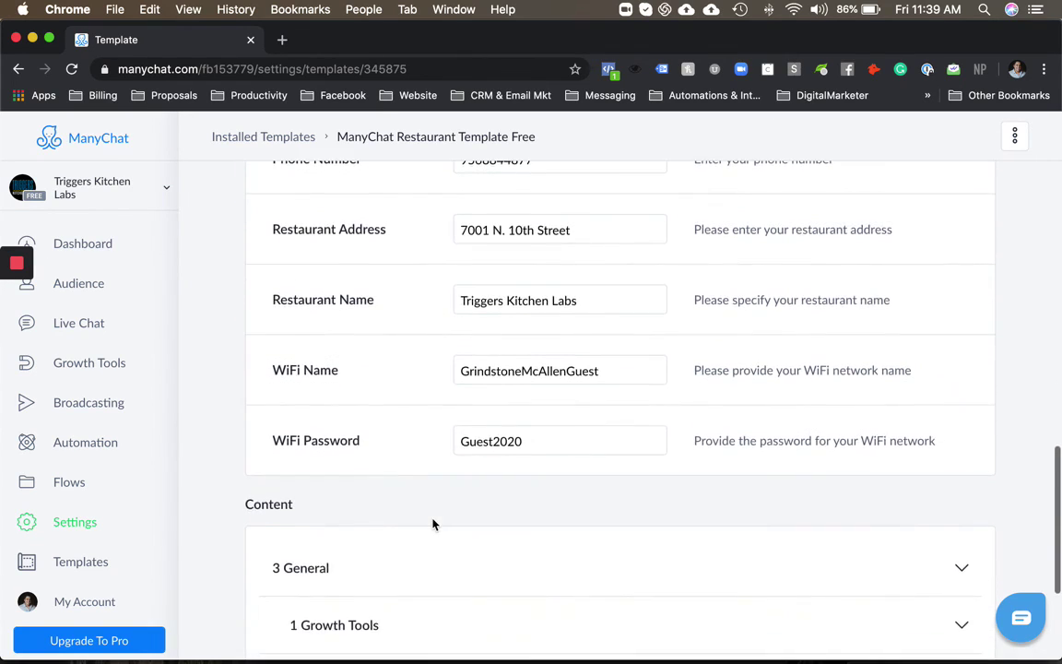
pyautogui.scroll(-4, 432, 524)
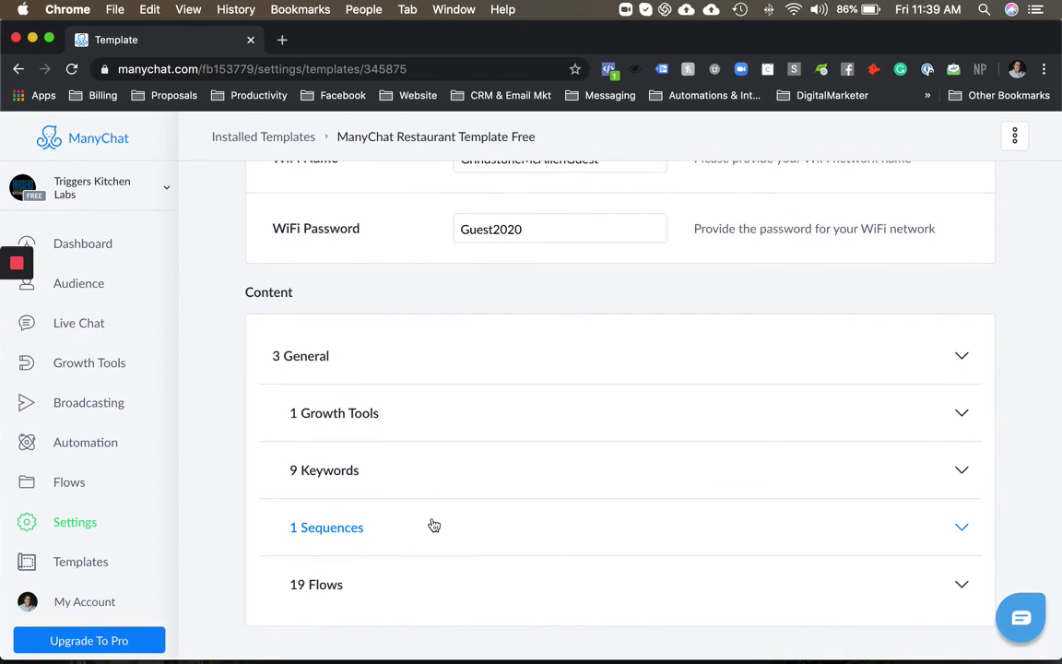
# Open the ManyChat Restaurant Template Free folder in Flows and look through its full list of flows.
pyautogui.click(67, 483)
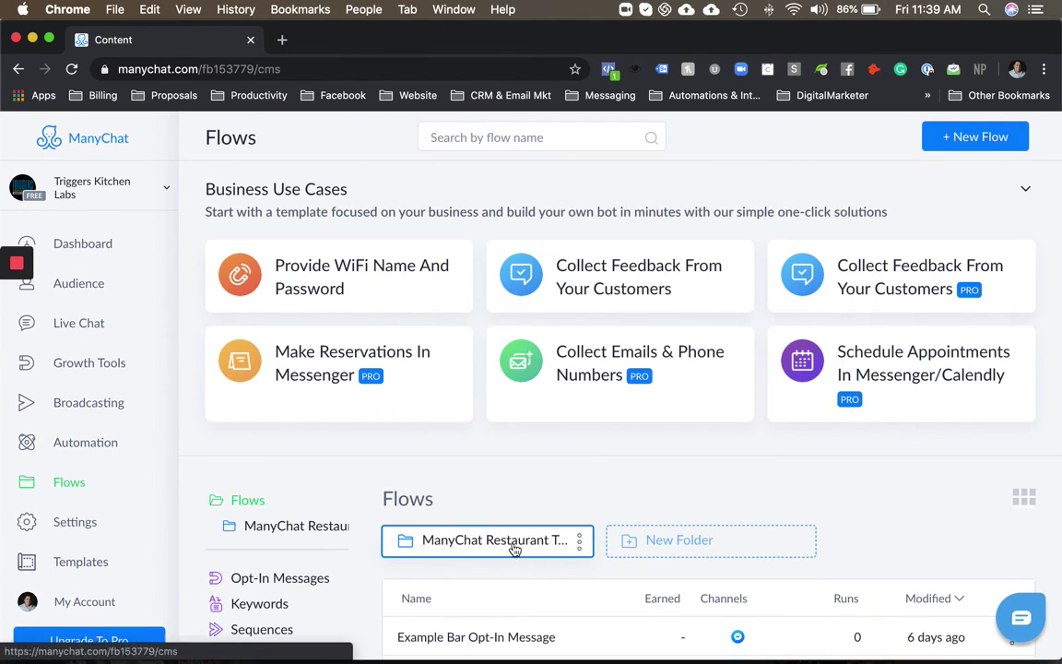
pyautogui.click(514, 549)
pyautogui.scroll(-3, 682, 558)
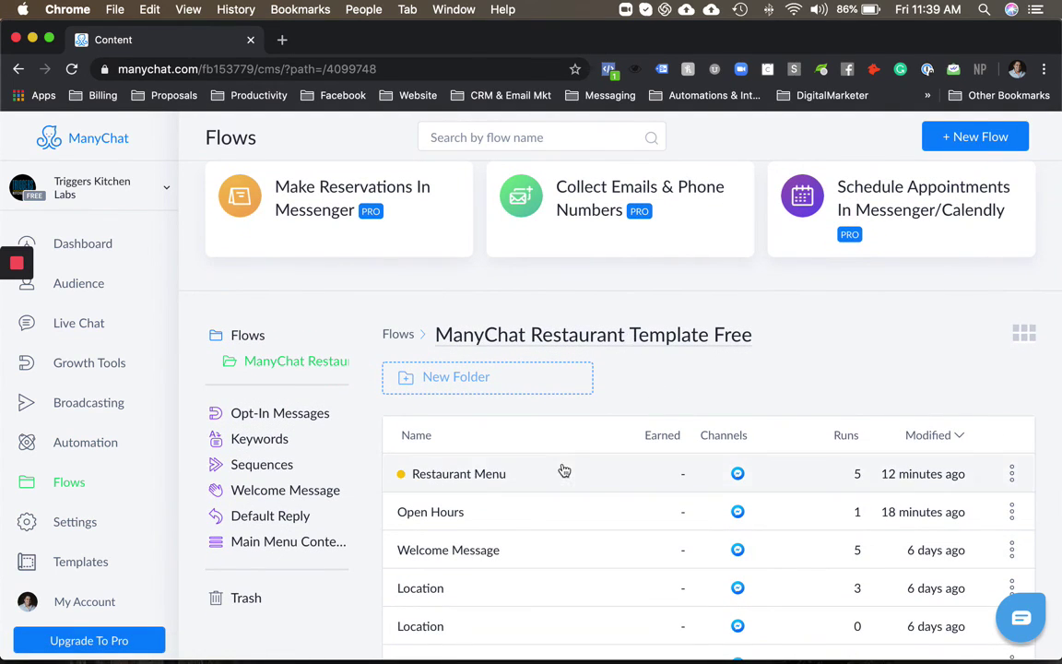
pyautogui.scroll(-2, 563, 472)
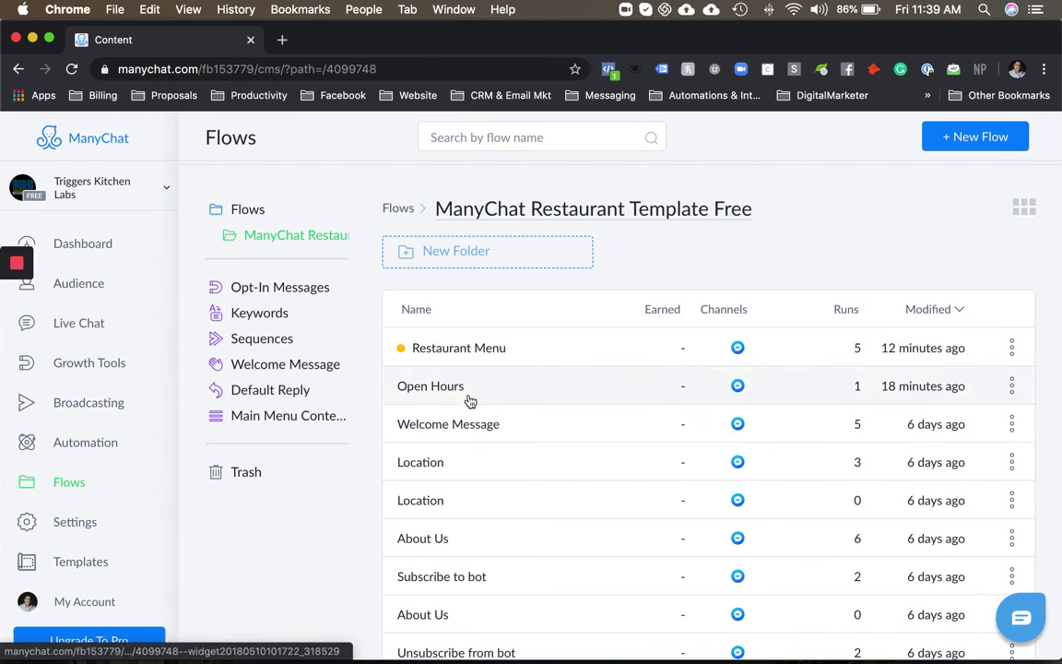
pyautogui.scroll(-4, 490, 573)
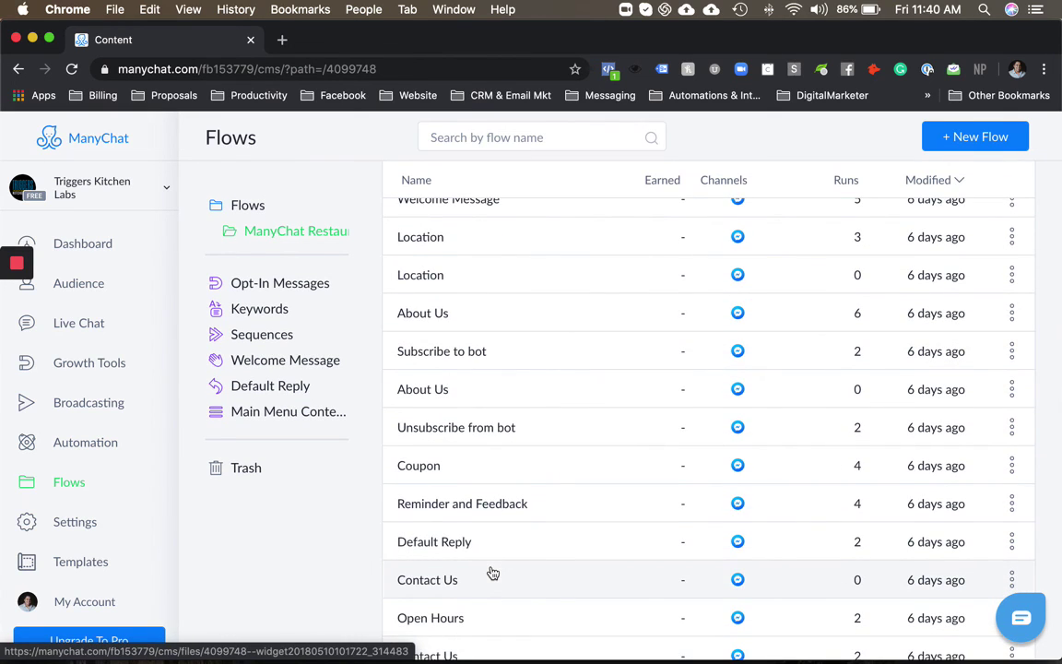
pyautogui.scroll(-4, 491, 573)
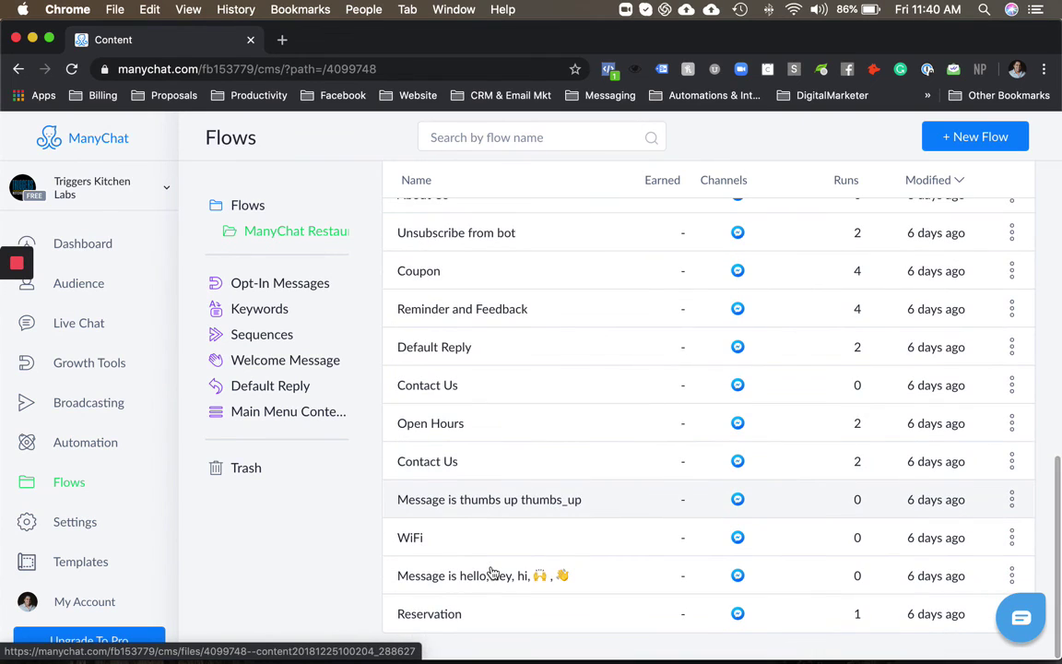
pyautogui.scroll(8, 492, 573)
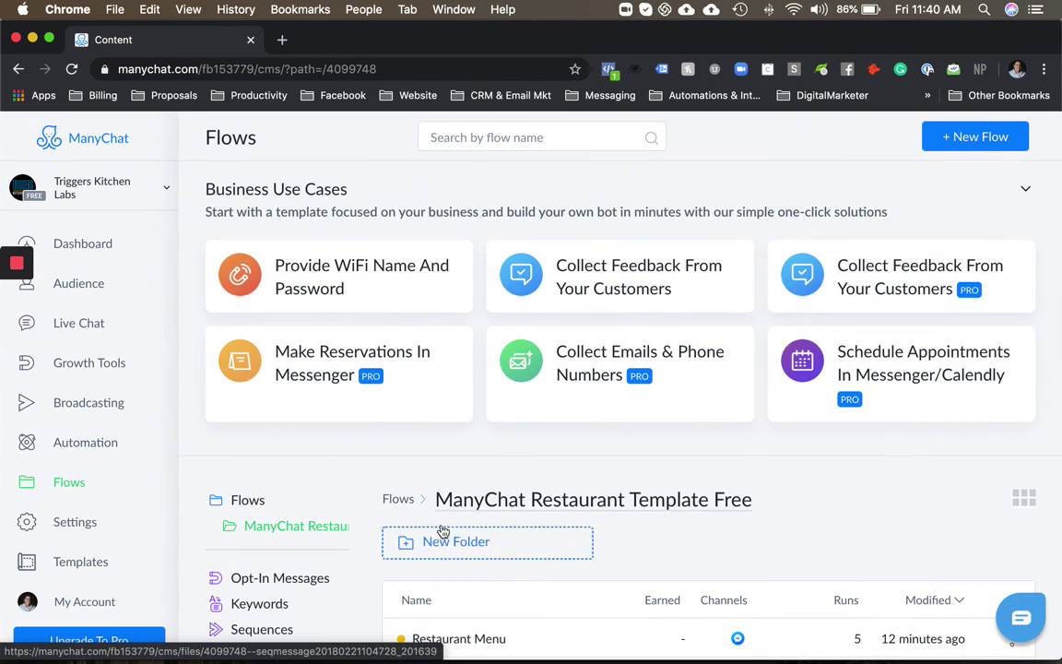